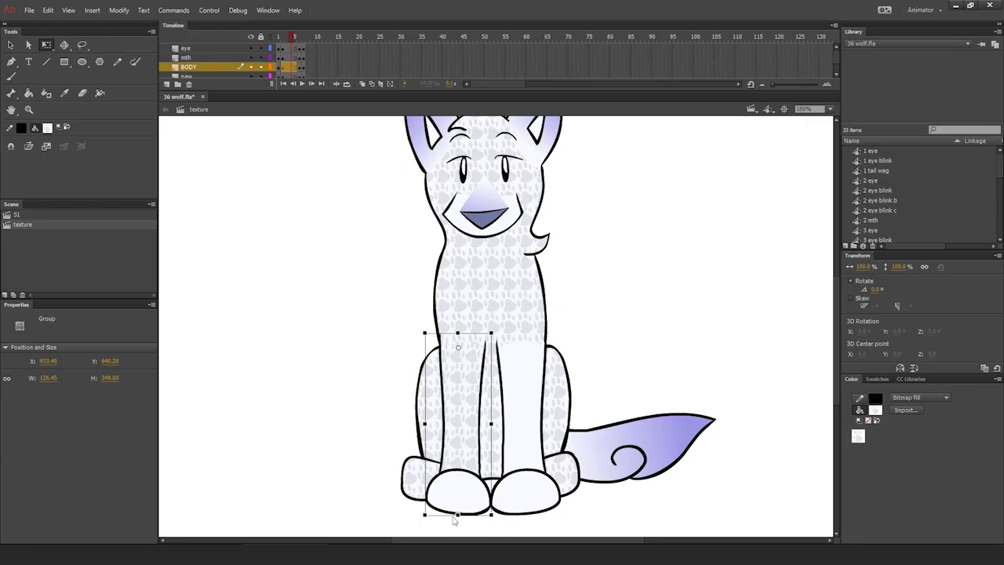
# Rotate the wolf's left-hand front leg group outward by about 24° around its upper pivot
pyautogui.moveTo(493, 514); pyautogui.dragTo(428, 519)
pyautogui.press('z')
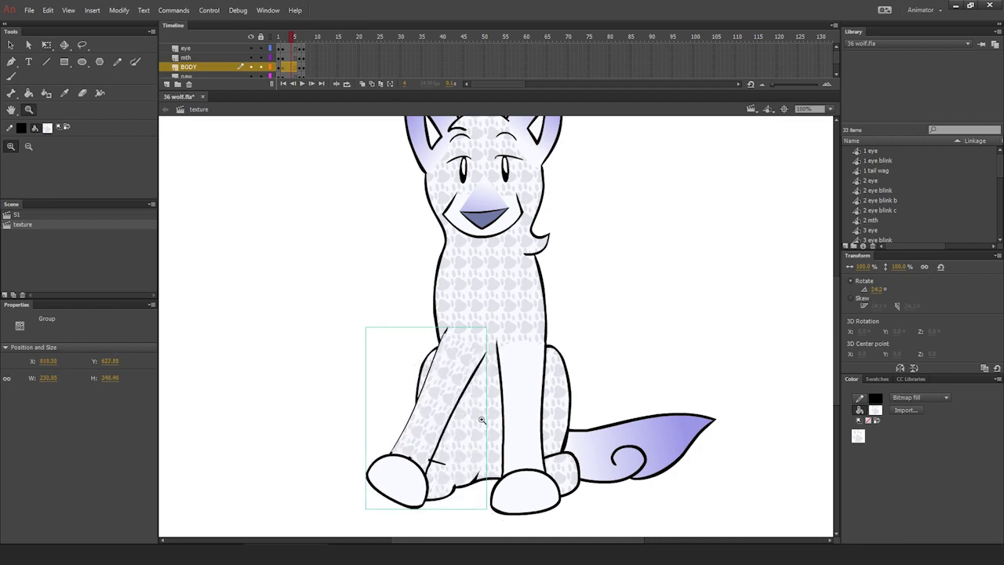
pyautogui.click(486, 366)
pyautogui.click(486, 346)
pyautogui.press('v')
pyautogui.moveTo(878, 290); pyautogui.dragTo(894, 289)
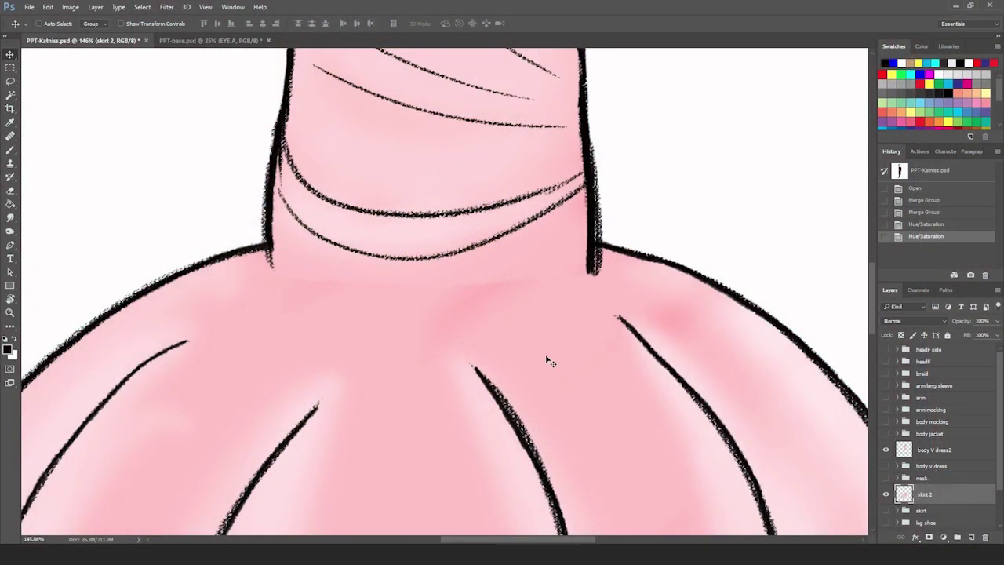
# In Photoshop, move the skirt 2 layer up under the bodice and erase the overhanging outline ends on the body V dress2 layer
pyautogui.moveTo(547, 356)
pyautogui.mouseDown()
pyautogui.moveTo(544, 431)
pyautogui.moveTo(540, 319)
pyautogui.mouseUp()
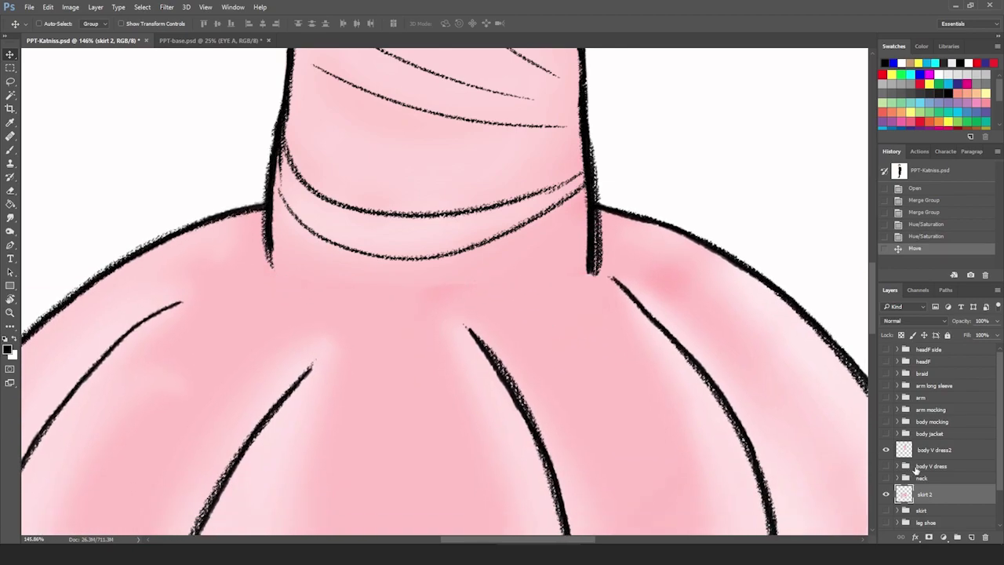
pyautogui.click(919, 451)
pyautogui.press('e')
pyautogui.click(260, 295)
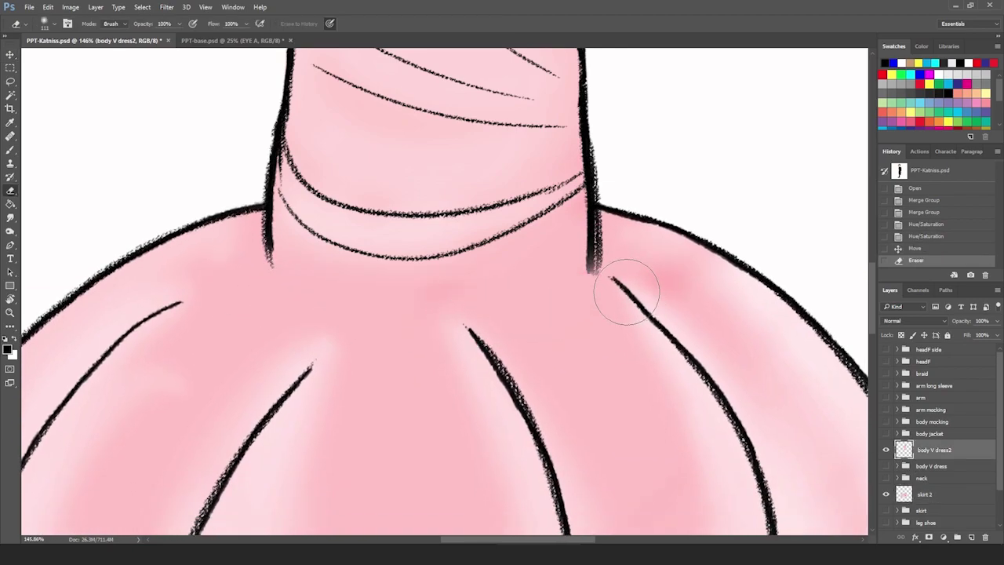
pyautogui.click(220, 273)
pyautogui.press('v')
pyautogui.moveTo(511, 393)
pyautogui.mouseDown()
pyautogui.moveTo(486, 398)
pyautogui.moveTo(476, 369)
pyautogui.moveTo(553, 356)
pyautogui.moveTo(519, 371)
pyautogui.mouseUp()
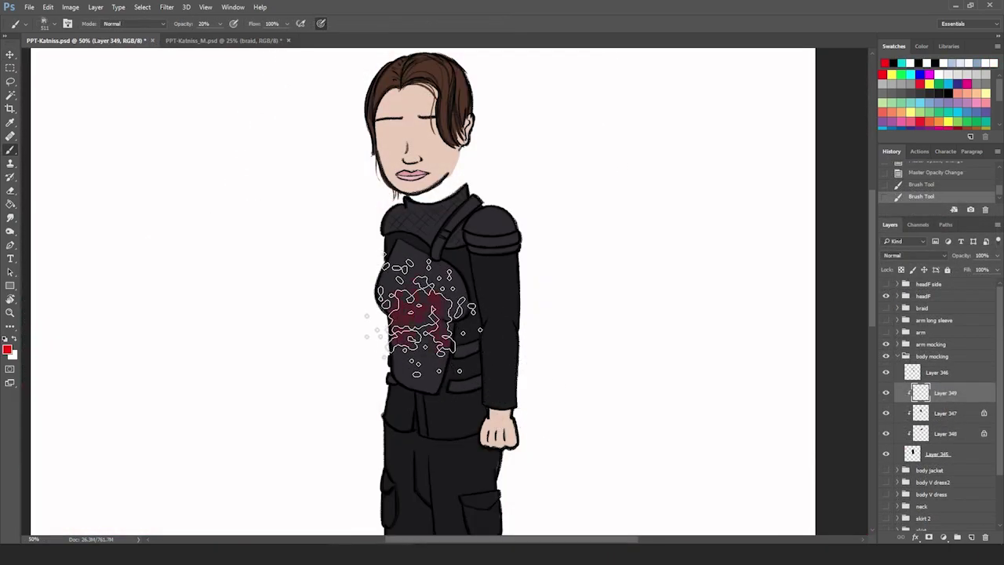
# Paint a red splatter over the chest armour on Layer 349 and add a layer effect to Layer 345
pyautogui.click(419, 289)
pyautogui.click(945, 453)
pyautogui.click(915, 537)
pyautogui.click(946, 506)
pyautogui.moveTo(534, 107); pyautogui.dragTo(819, 126)
pyautogui.click(801, 190)
pyautogui.click(777, 249)
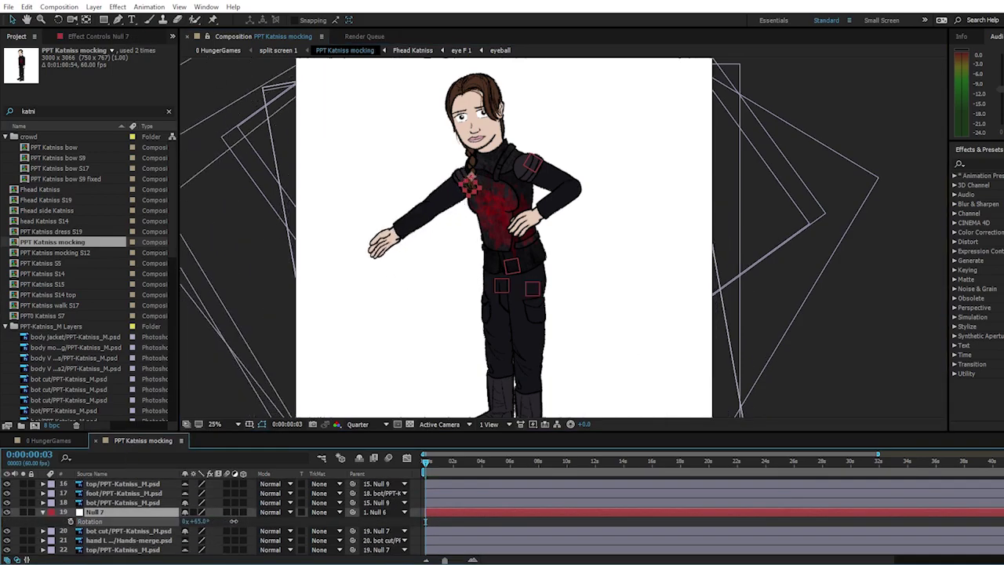
# In After Effects, adjust the rotation of the Null 7 layer in the PPT Katniss mocking composition
pyautogui.moveTo(210, 510); pyautogui.dragTo(211, 510)
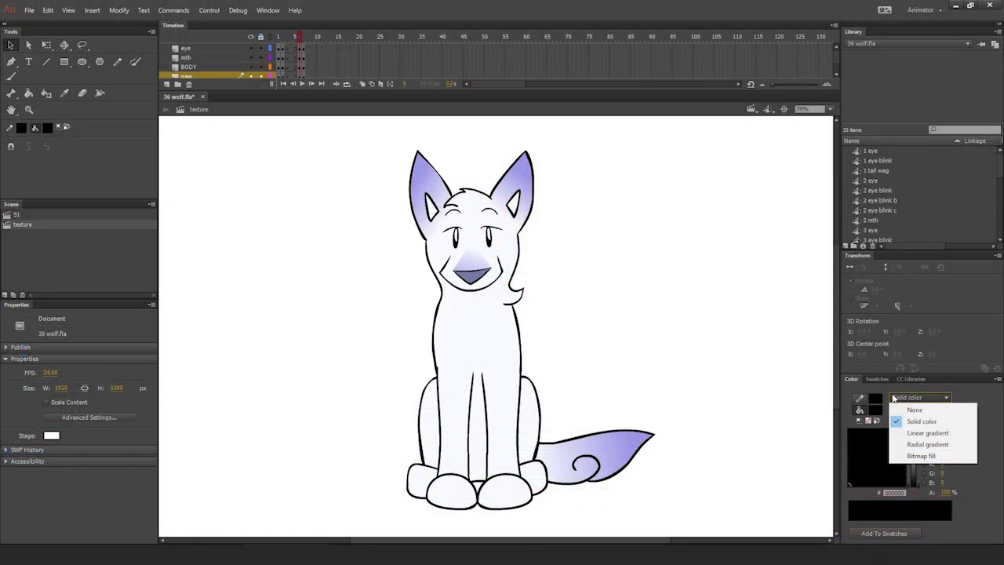
# In Animate, set the Paint Bucket to a bitmap fill and import a texture image from the Textures folder
pyautogui.click(893, 397)
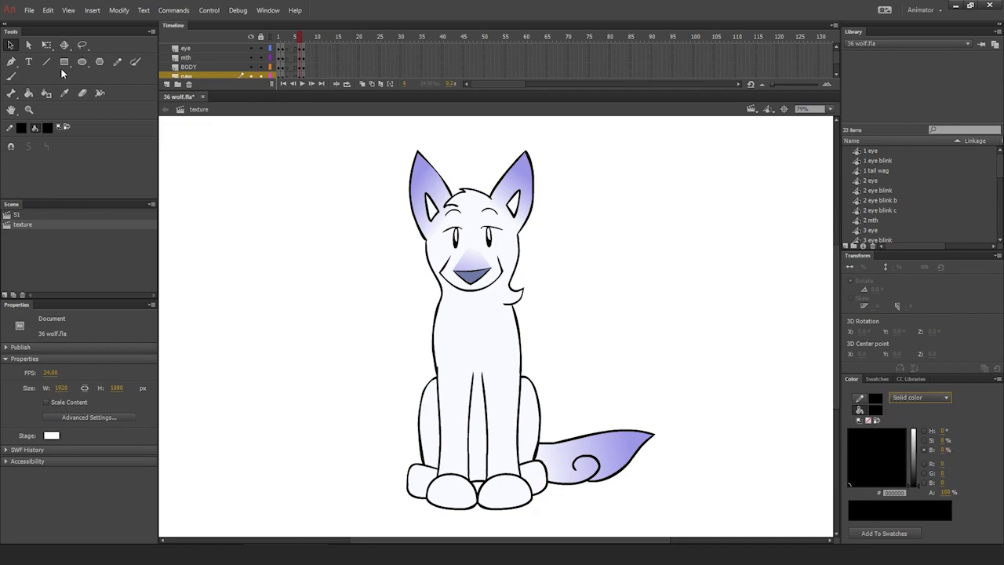
pyautogui.click(28, 92)
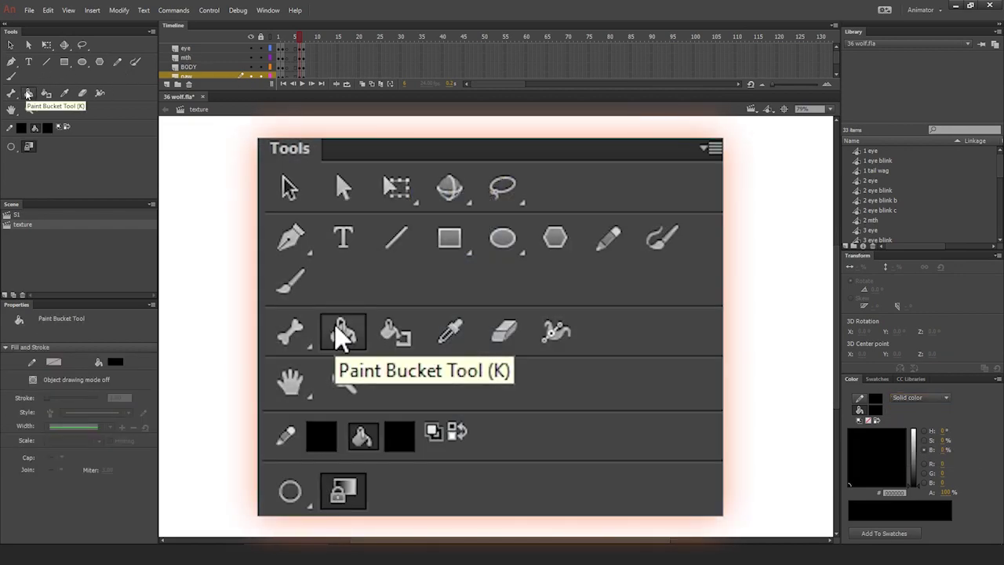
pyautogui.click(918, 398)
pyautogui.click(914, 455)
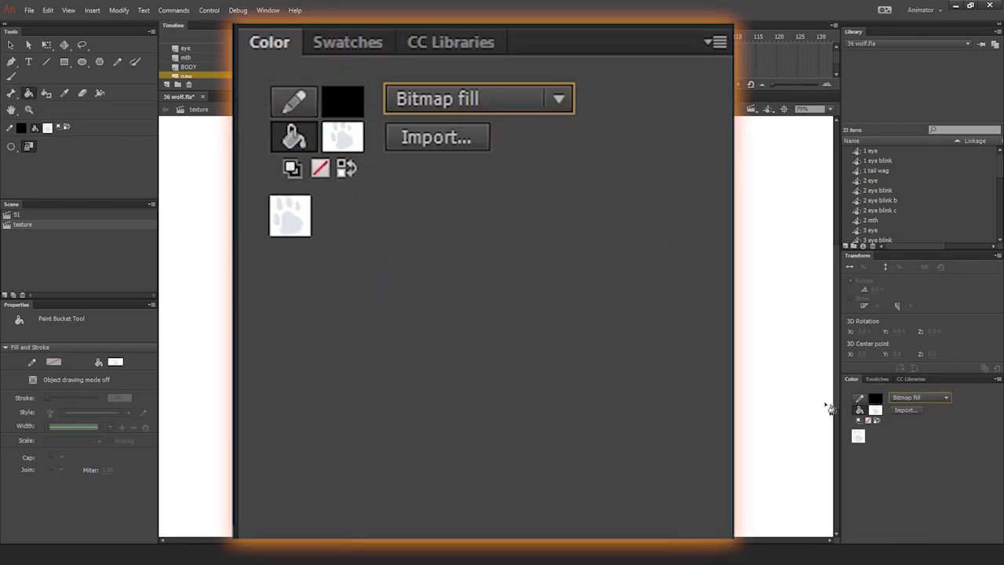
pyautogui.click(908, 411)
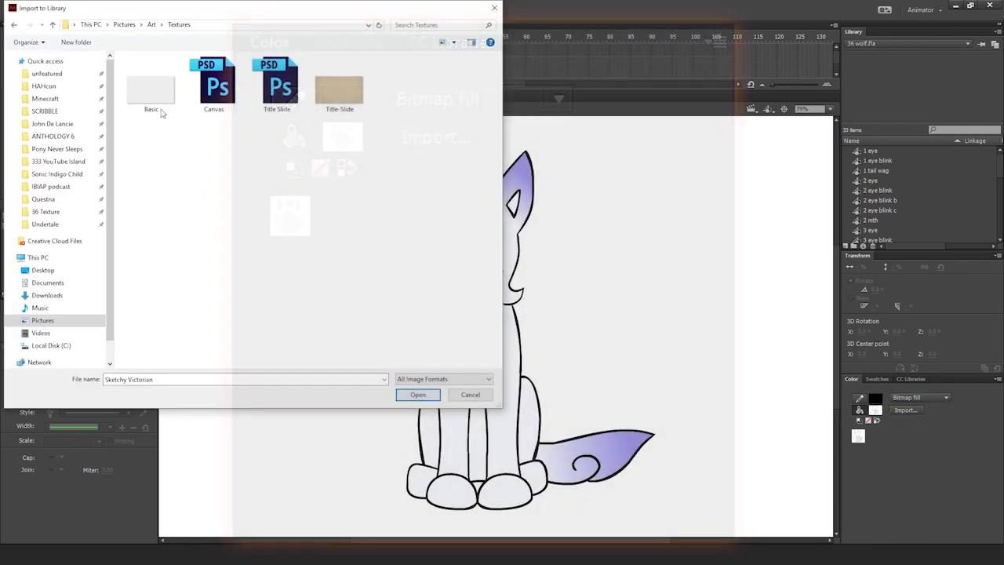
pyautogui.click(412, 397)
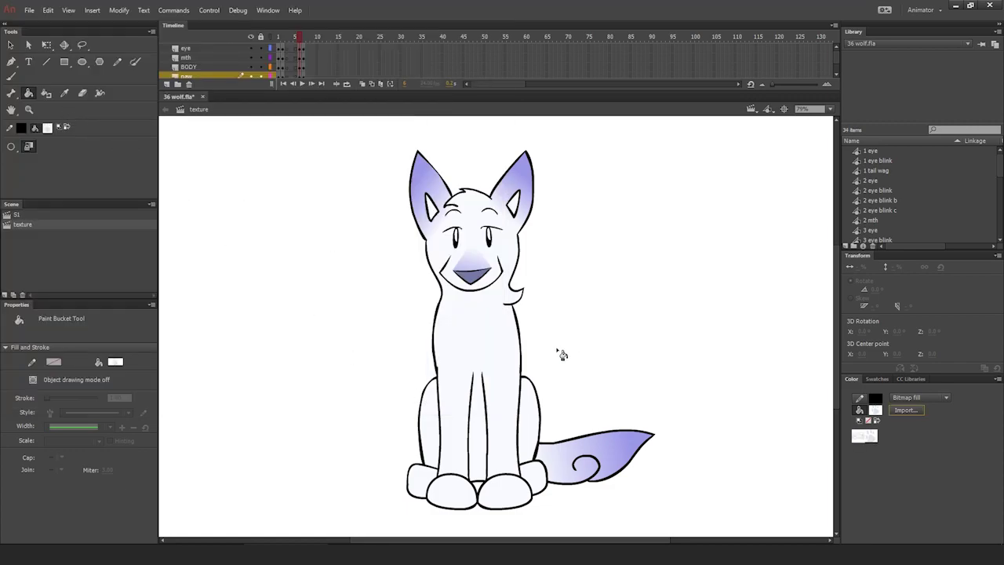
# Fill the wolf's body and both front legs with the imported bitmap texture
pyautogui.click(500, 336)
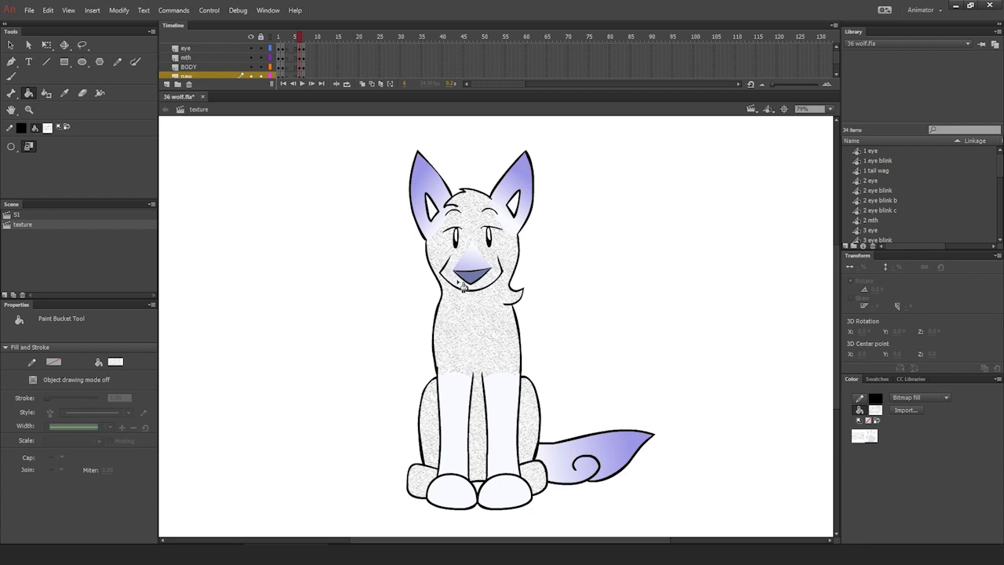
pyautogui.click(462, 404)
pyautogui.click(510, 408)
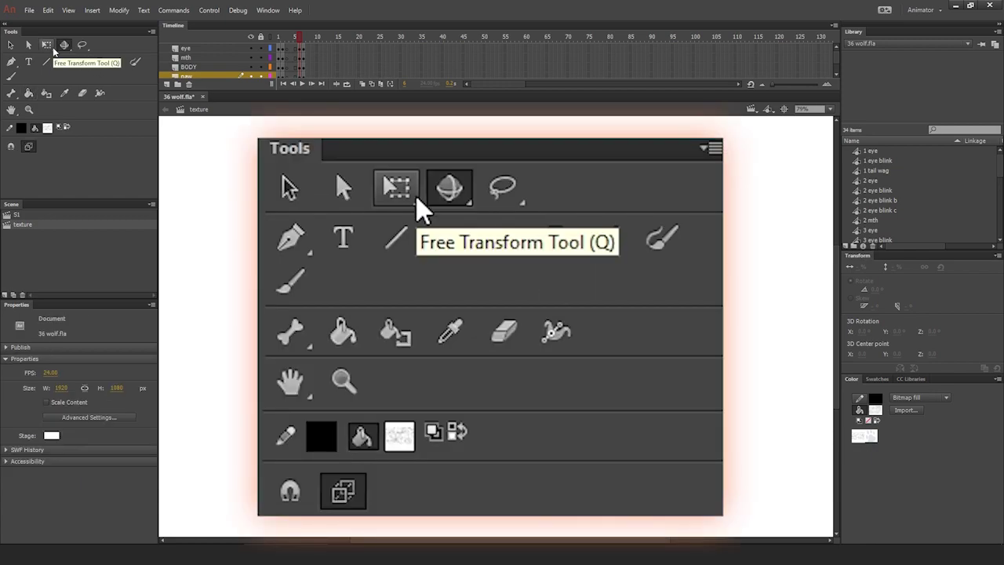
# Scale, reposition, rotate and skew the bitmap texture on the wolf's body with the Gradient Transform tool
pyautogui.click(47, 46)
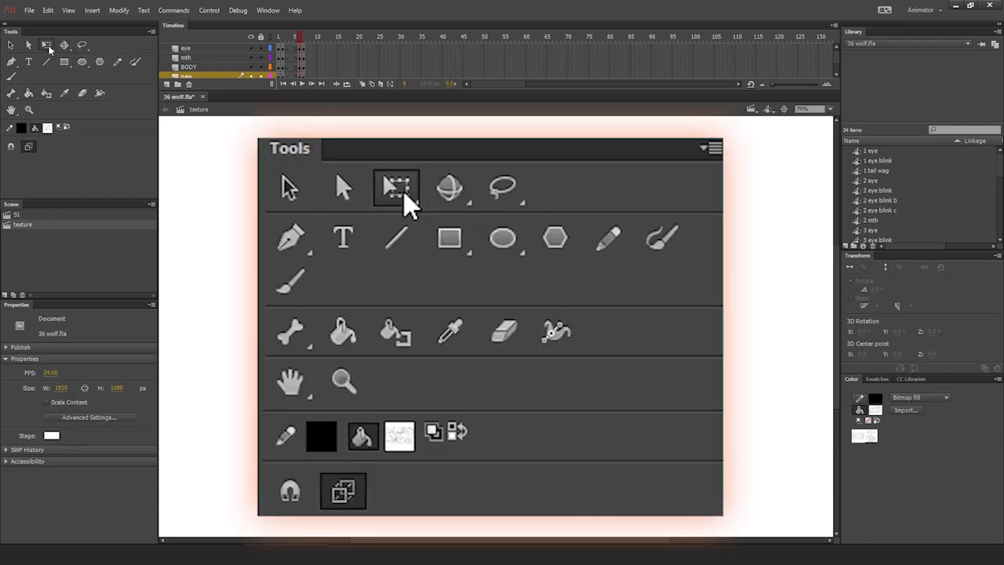
pyautogui.click(69, 55)
pyautogui.click(484, 336)
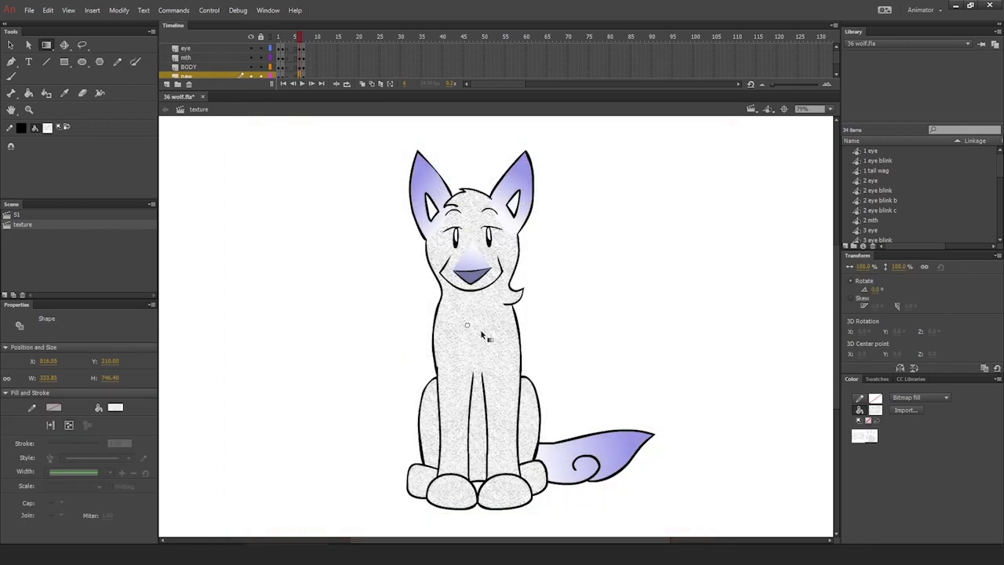
pyautogui.hotkey('ctrl', '-')
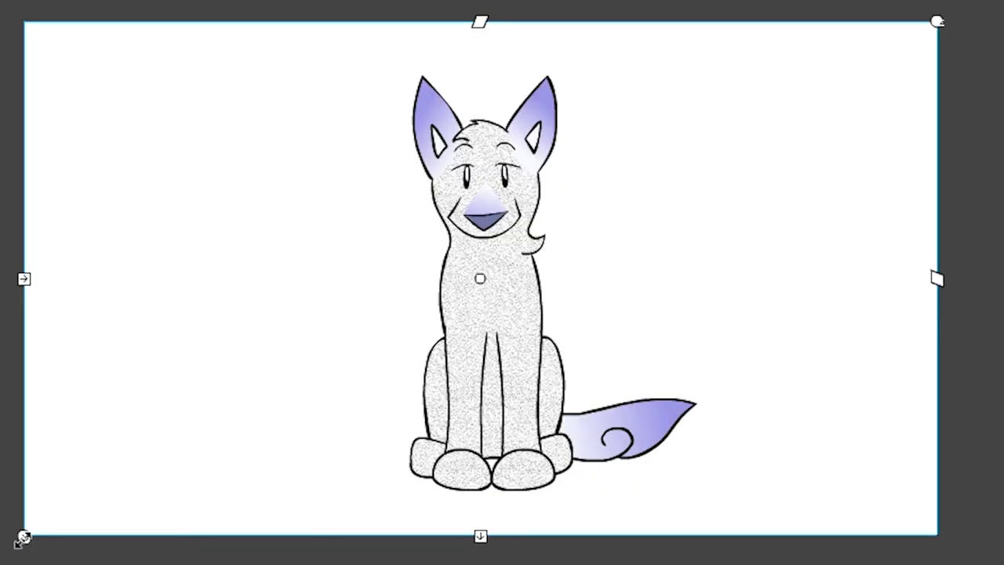
pyautogui.moveTo(23, 537); pyautogui.dragTo(271, 423)
pyautogui.moveTo(489, 292)
pyautogui.mouseDown()
pyautogui.moveTo(533, 323)
pyautogui.moveTo(494, 283)
pyautogui.mouseUp()
pyautogui.moveTo(782, 144); pyautogui.dragTo(547, 376)
pyautogui.moveTo(508, 8); pyautogui.dragTo(581, 314)
pyautogui.click(718, 358)
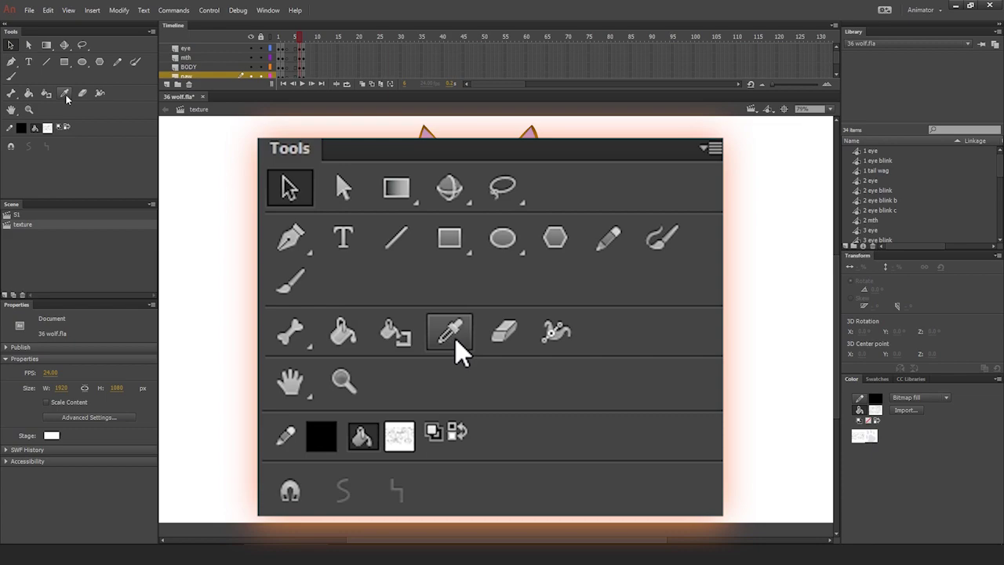
# Sample the wolf's body texture with the Eyedropper and toggle Lock Fill for the Paint Bucket
pyautogui.click(65, 92)
pyautogui.click(497, 298)
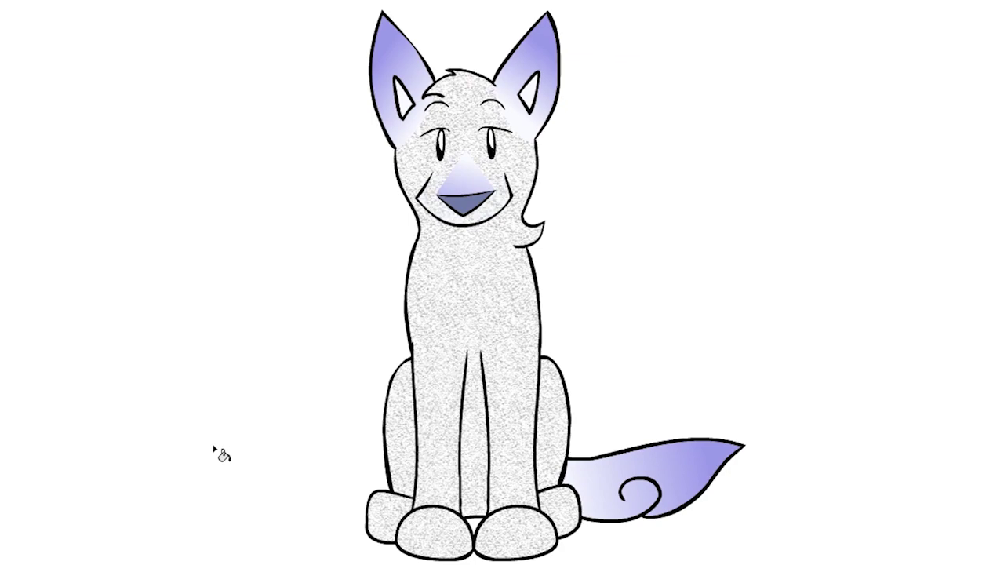
pyautogui.press('.')
pyautogui.hscroll(-2, 219, 454)
pyautogui.hscroll(2, 221, 453)
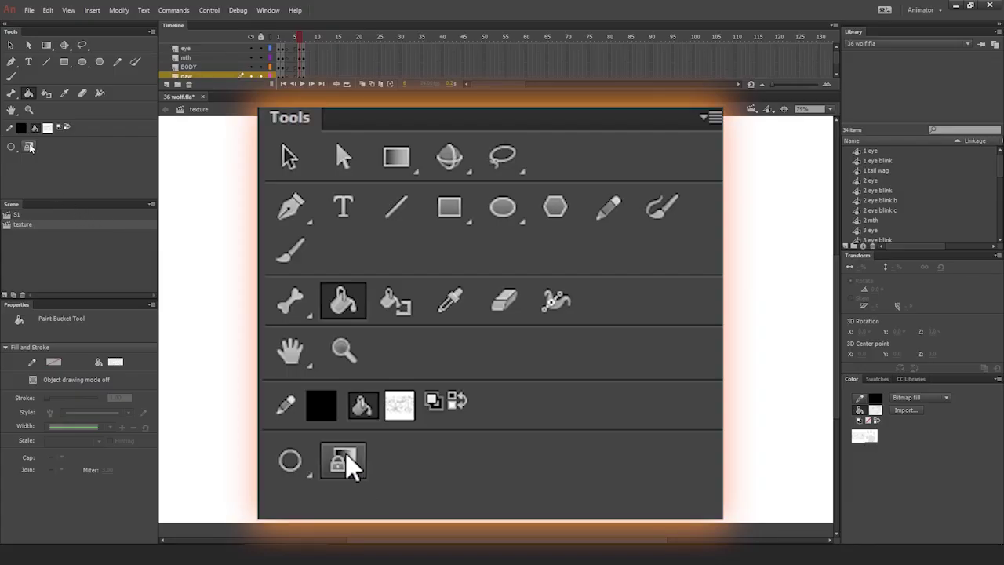
pyautogui.click(29, 147)
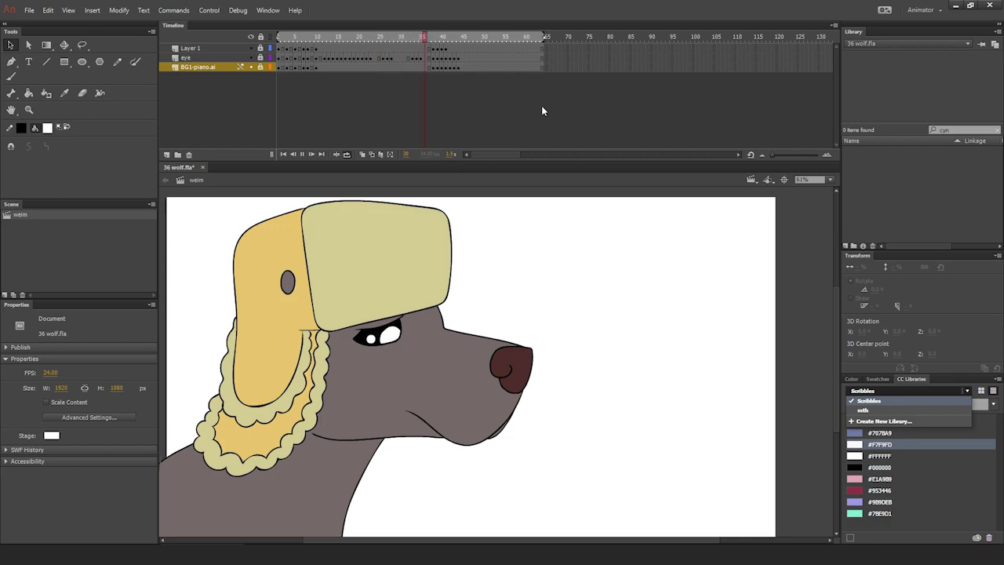
# Export the dog animation as a PNG sequence named weim into a new Desktop folder named temp
pyautogui.click(29, 10)
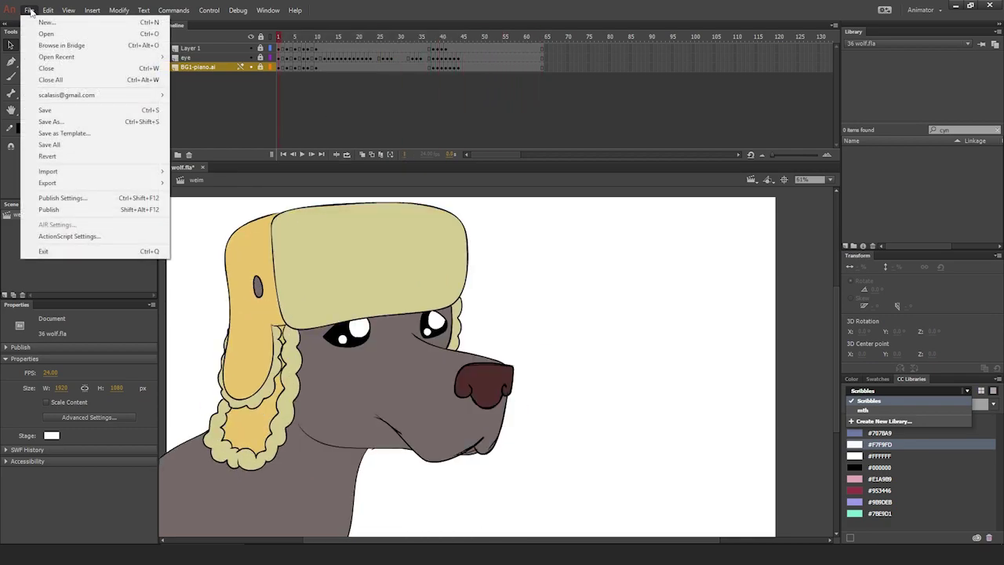
pyautogui.moveTo(94, 183)
pyautogui.click(206, 194)
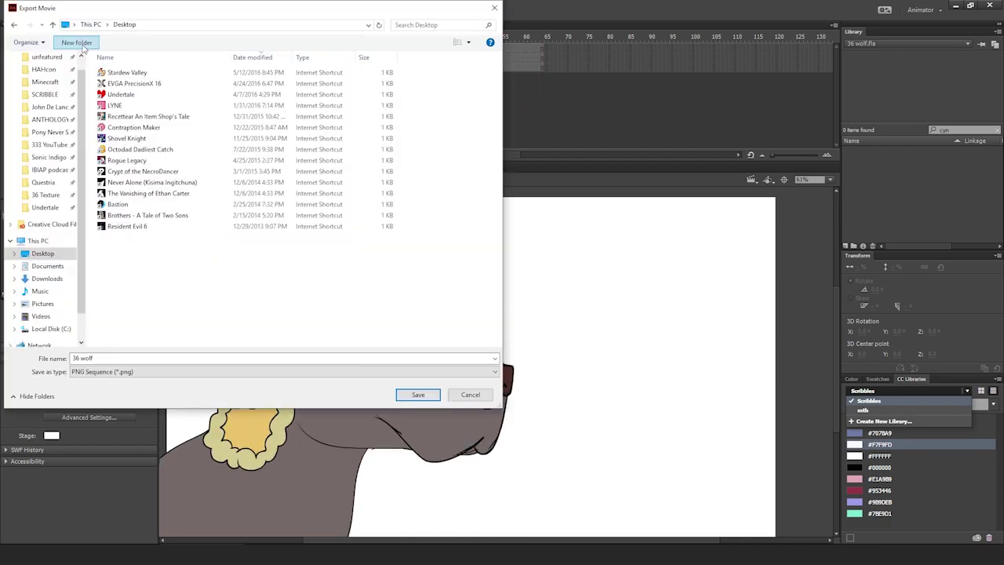
pyautogui.click(78, 43)
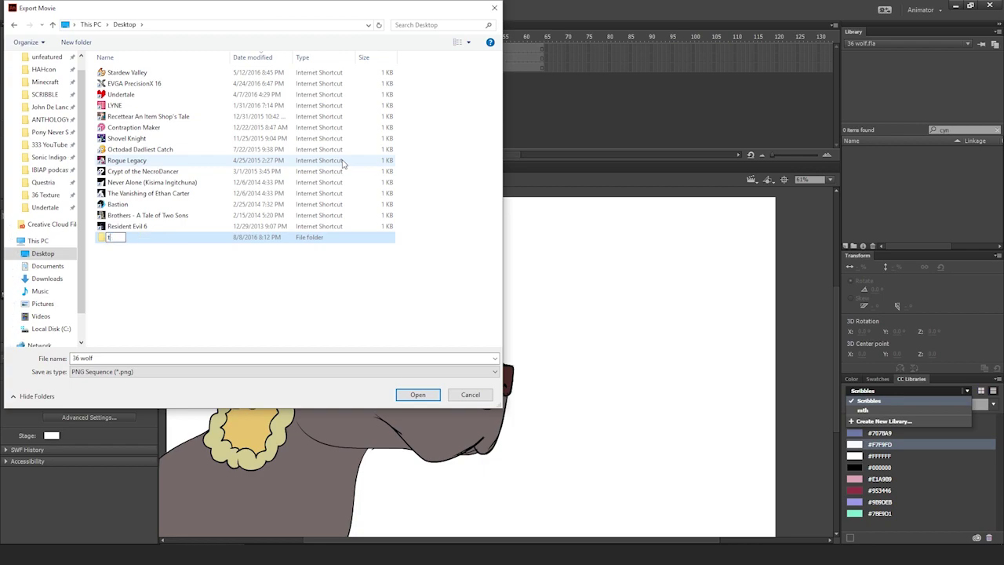
pyautogui.press('Return')
pyautogui.press('Return')
pyautogui.write('weim')
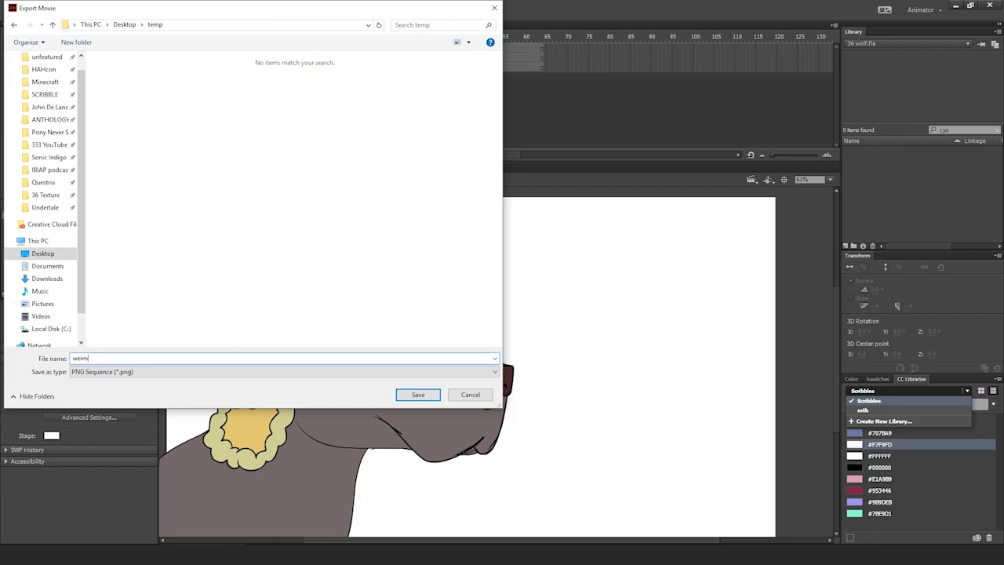
pyautogui.click(418, 395)
pyautogui.click(123, 146)
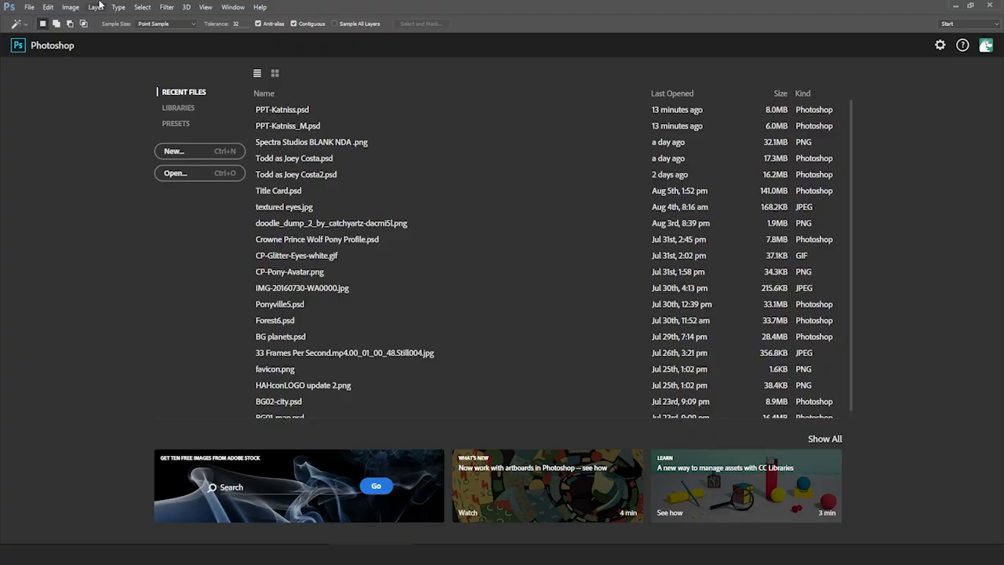
# In Photoshop, open weim0001 from the temp folder as an image sequence at 24 fps
pyautogui.click(30, 8)
pyautogui.click(47, 24)
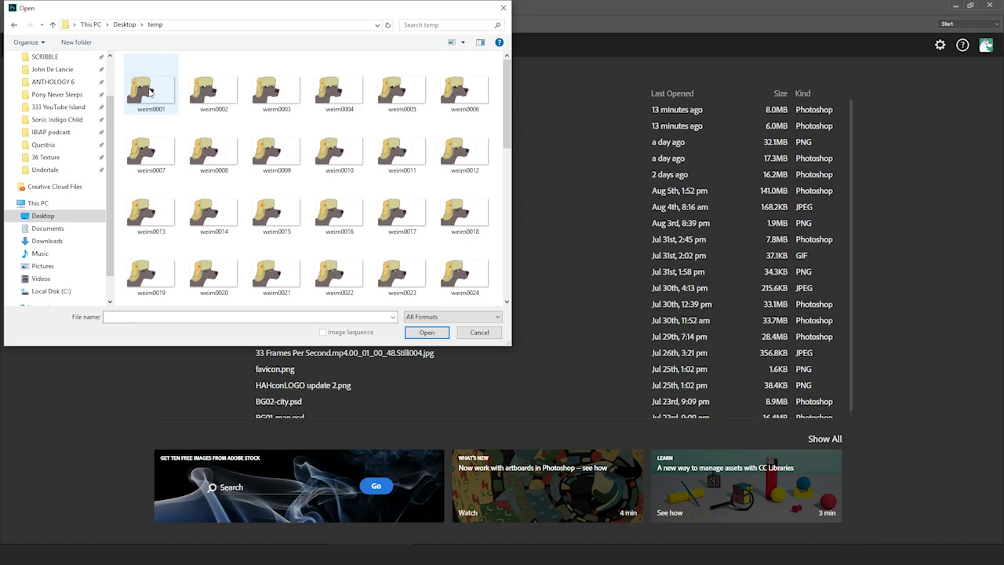
pyautogui.click(150, 91)
pyautogui.click(322, 332)
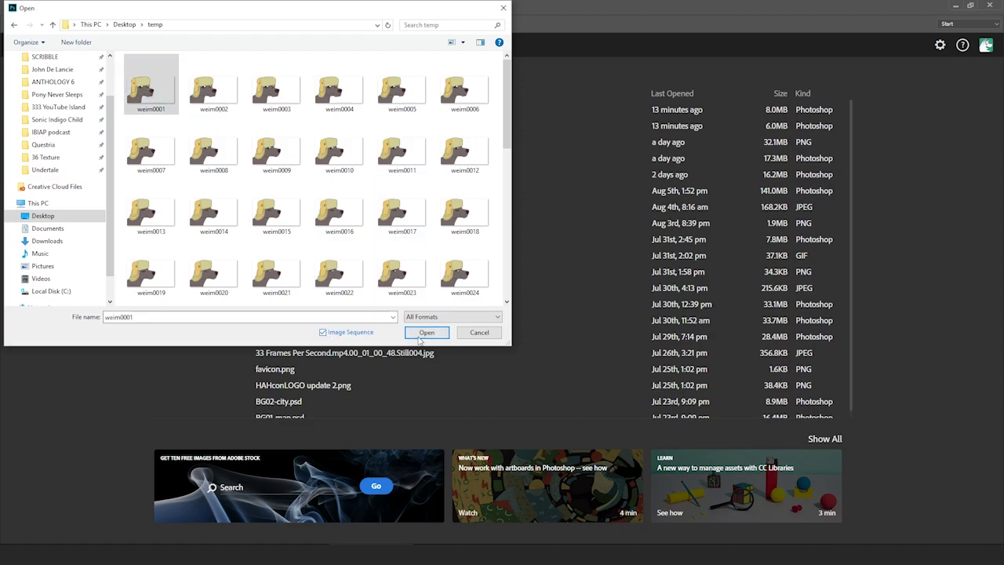
pyautogui.click(428, 333)
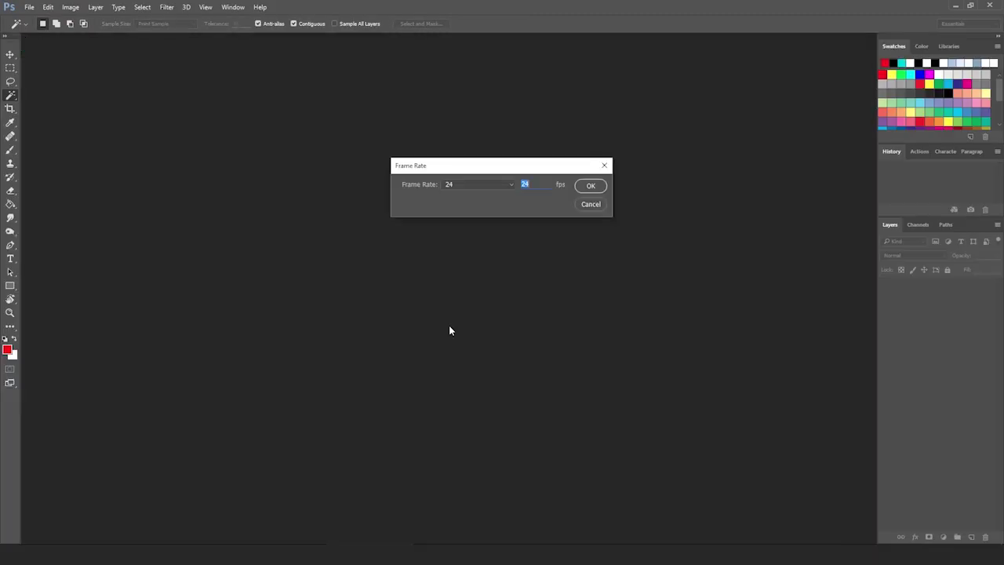
pyautogui.click(591, 187)
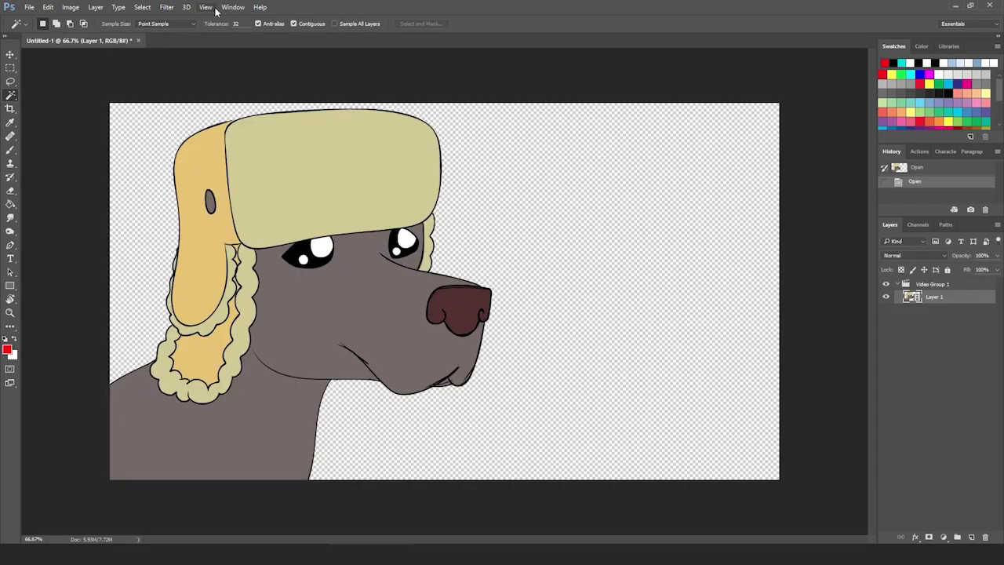
# Show the animation timeline and scrub through the imported dog sequence
pyautogui.click(229, 7)
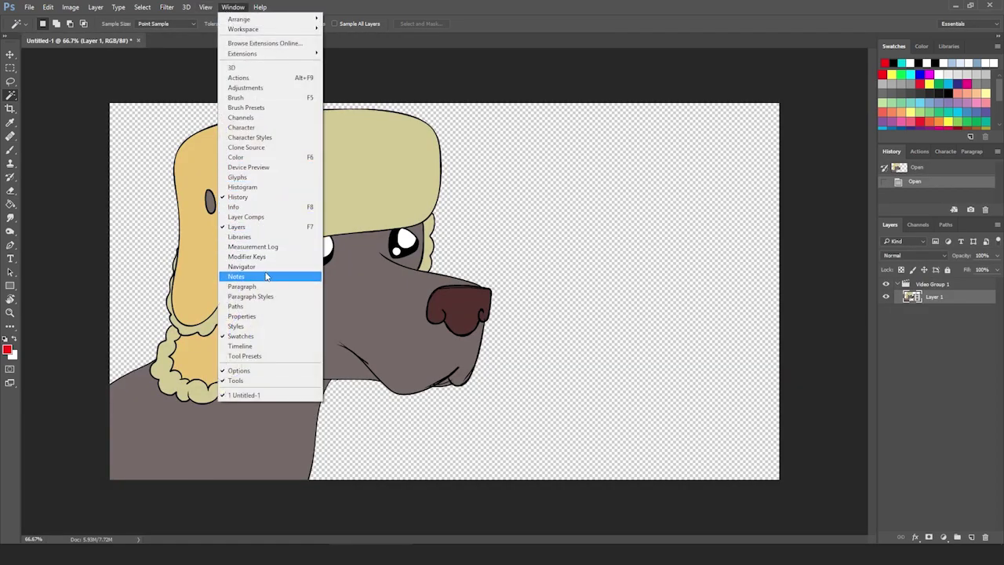
pyautogui.click(245, 346)
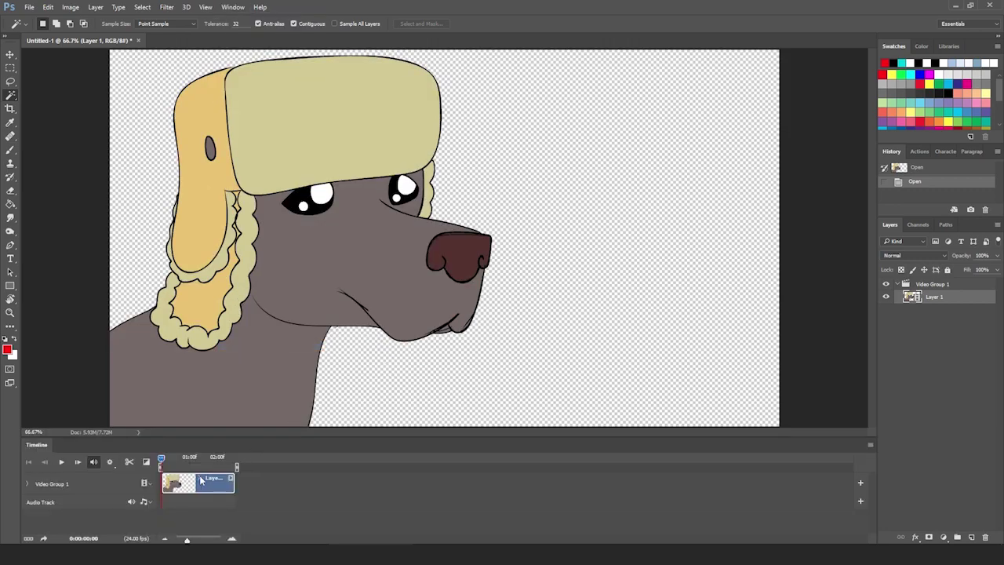
pyautogui.moveTo(162, 463); pyautogui.dragTo(228, 458)
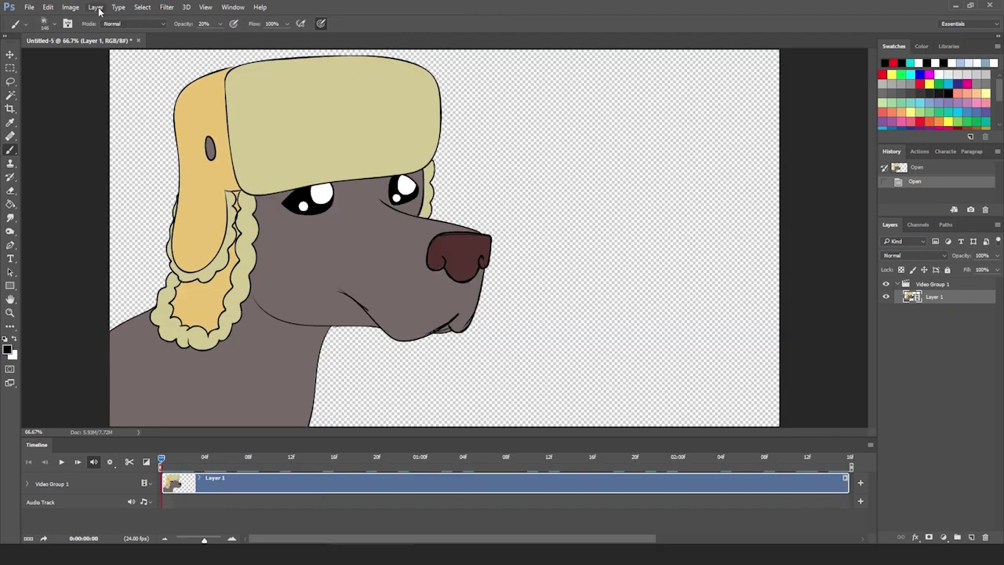
# Add a new blank video layer and move it out of Video Group 1 to the top of the layer stack
pyautogui.click(95, 7)
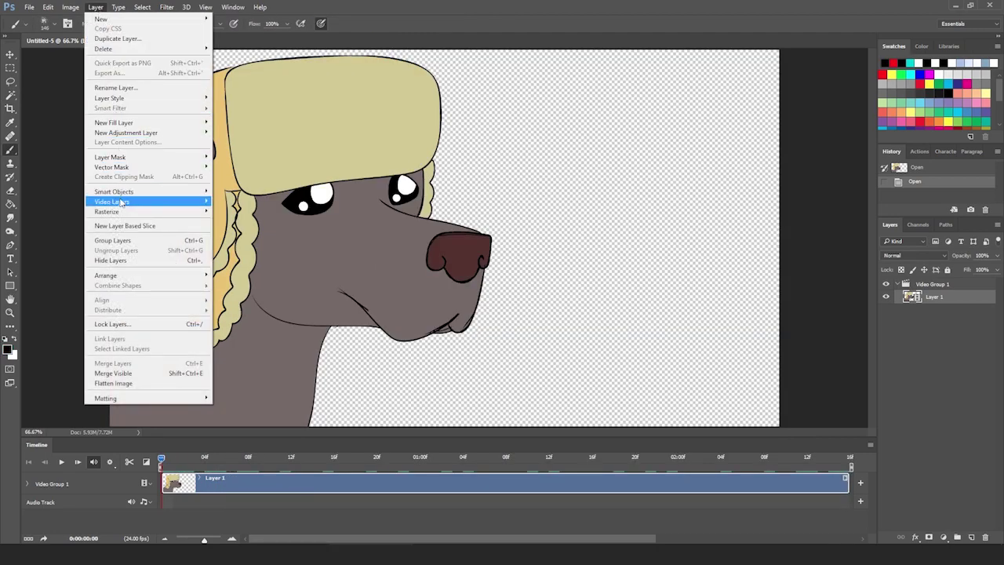
pyautogui.moveTo(120, 204)
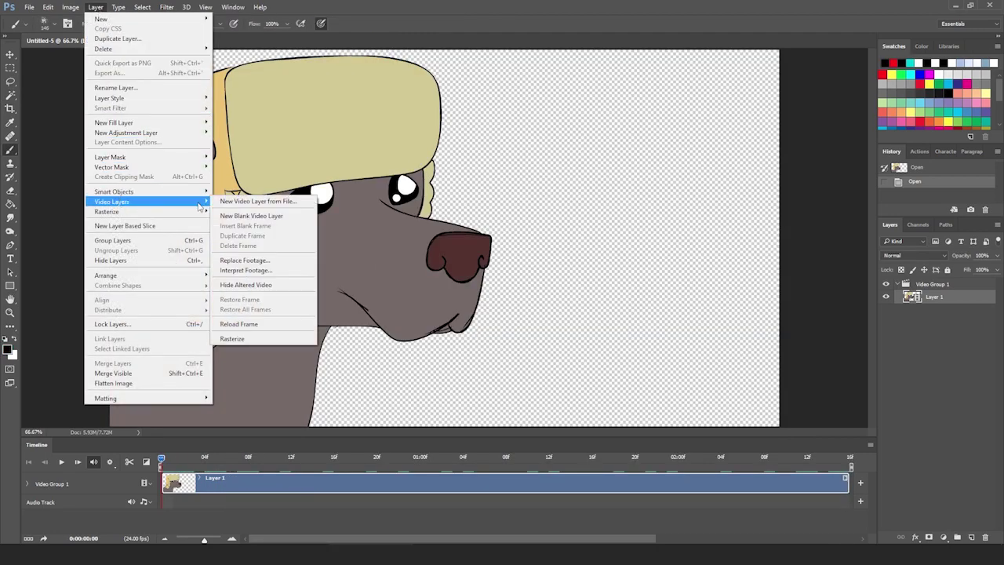
pyautogui.click(242, 216)
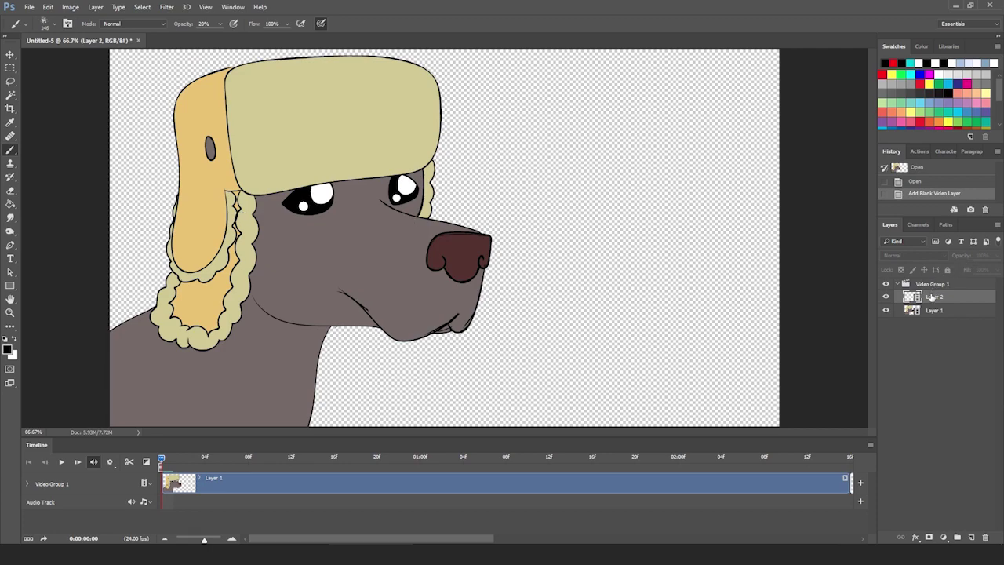
pyautogui.moveTo(932, 296); pyautogui.dragTo(934, 281)
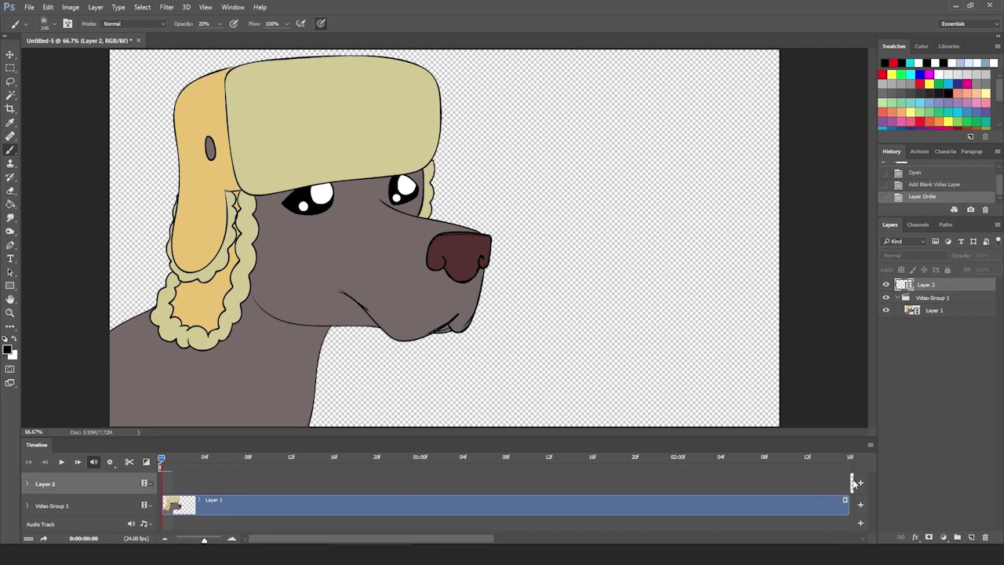
# Shift the blank video layer's clip to the start of the timeline and paint translucent black shading across the dog's hat, ear flap and neck
pyautogui.moveTo(205, 540); pyautogui.dragTo(191, 540)
pyautogui.moveTo(436, 483)
pyautogui.mouseDown()
pyautogui.moveTo(235, 482)
pyautogui.moveTo(272, 482)
pyautogui.mouseUp()
pyautogui.moveTo(191, 540); pyautogui.dragTo(198, 540)
pyautogui.moveTo(168, 294)
pyautogui.mouseDown()
pyautogui.moveTo(286, 133)
pyautogui.moveTo(255, 349)
pyautogui.mouseUp()
pyautogui.moveTo(205, 388)
pyautogui.mouseDown()
pyautogui.moveTo(161, 284)
pyautogui.moveTo(269, 165)
pyautogui.mouseUp()
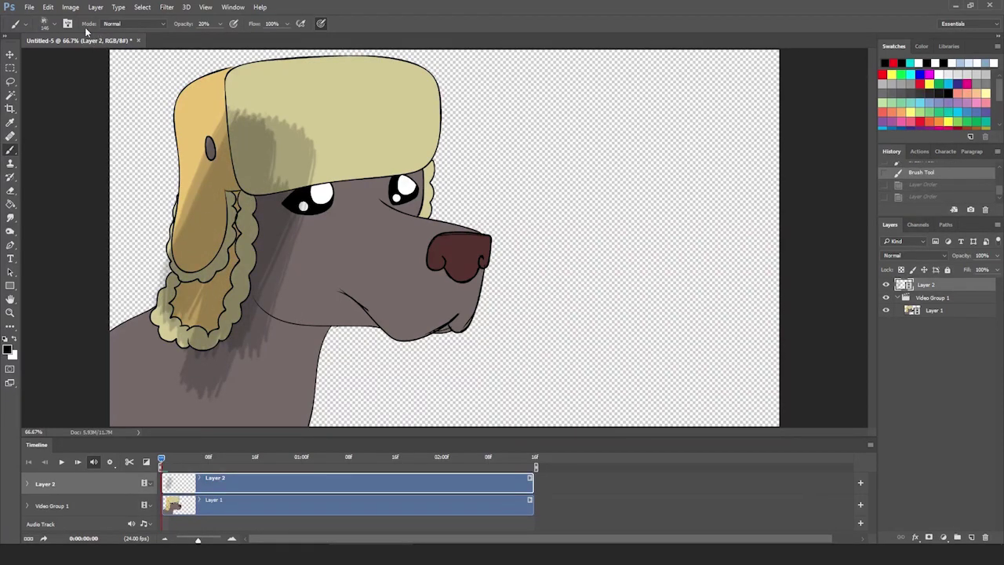
# Add a second blank video layer and paint opaque dark blue brush strokes across the top of the hat
pyautogui.click(95, 8)
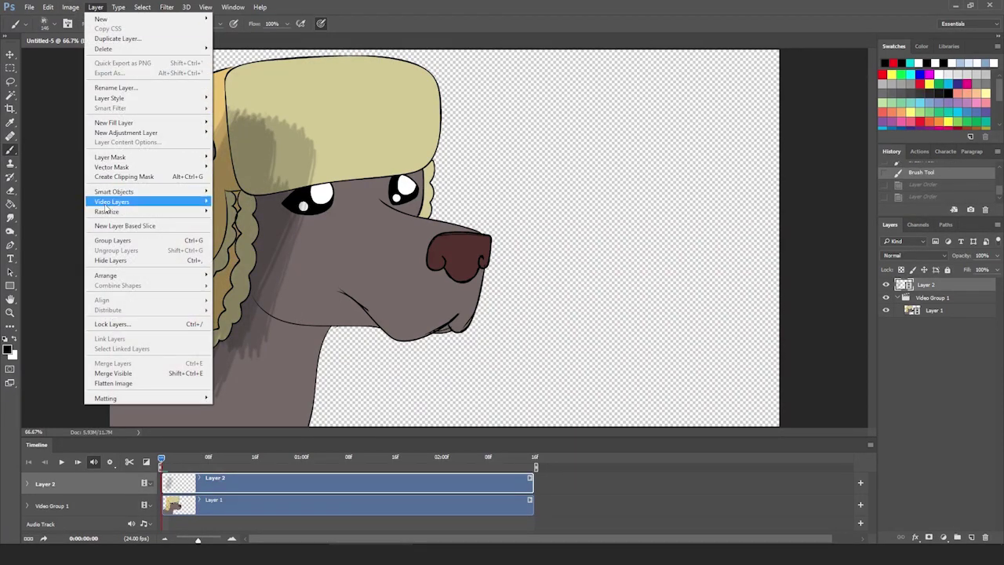
pyautogui.moveTo(106, 202)
pyautogui.click(251, 215)
pyautogui.click(920, 64)
pyautogui.moveTo(215, 86)
pyautogui.mouseDown()
pyautogui.moveTo(431, 82)
pyautogui.moveTo(290, 48)
pyautogui.moveTo(392, 108)
pyautogui.mouseUp()
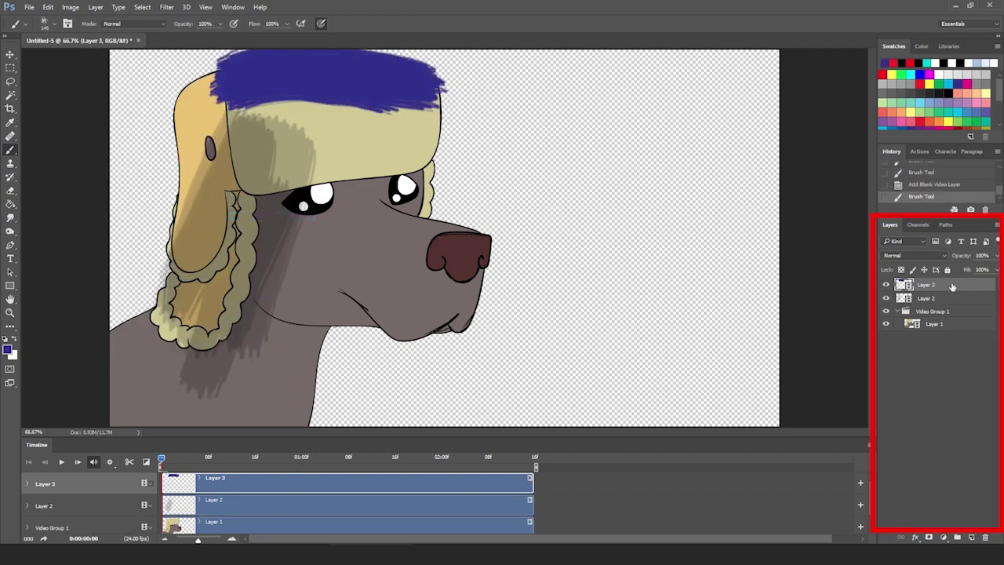
# Turn Layer 3 and Layer 2 into clipping masks so the paint is confined to the dog in Video Group 1
pyautogui.hotkey('ctrl', 'alt', 'g')
pyautogui.click(917, 299)
pyautogui.hotkey('ctrl', 'alt', 'g')
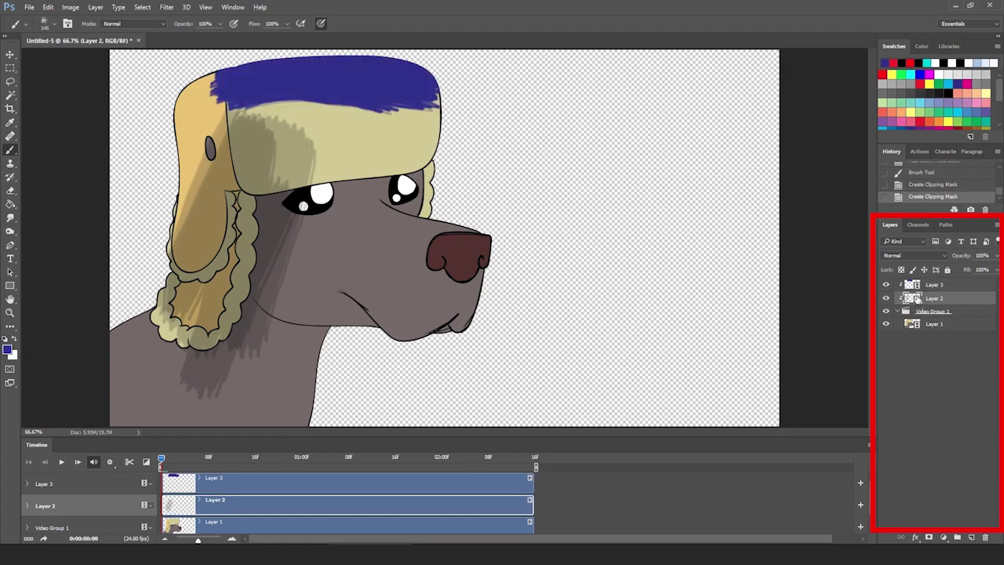
# Check the second frame, return to the first, and duplicate the painted frame on Layer 3
pyautogui.moveTo(162, 461); pyautogui.dragTo(166, 460)
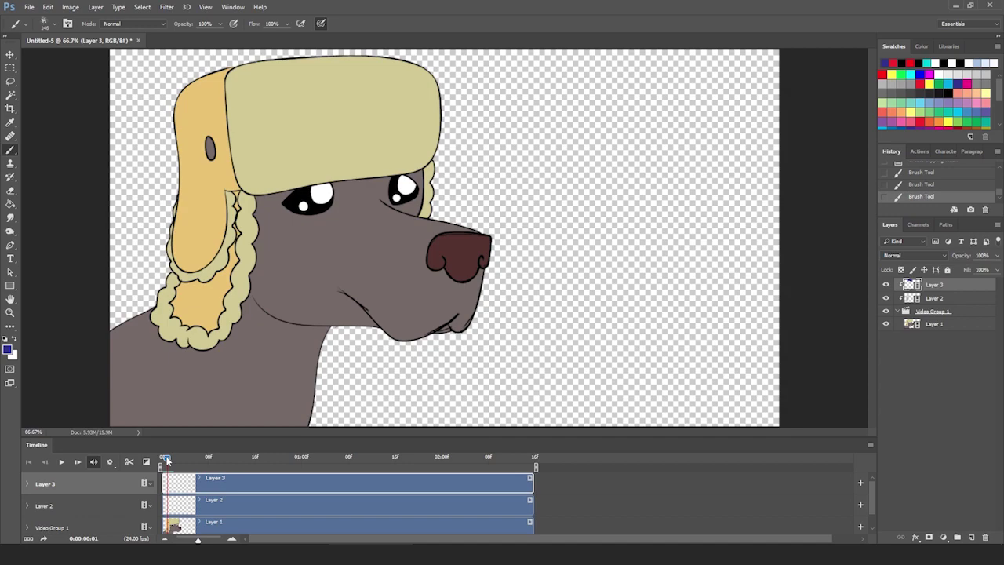
pyautogui.moveTo(166, 460); pyautogui.dragTo(163, 460)
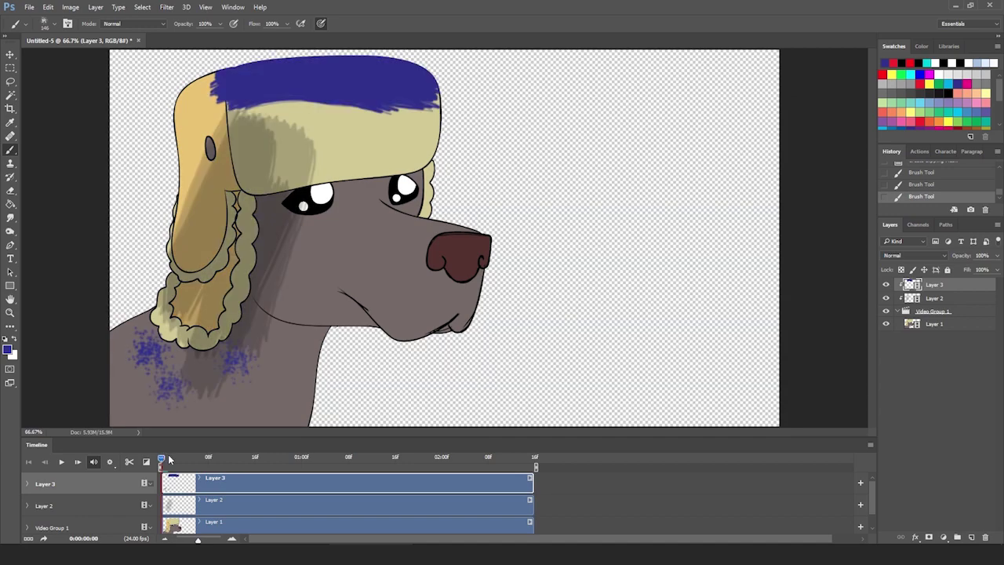
pyautogui.click(95, 7)
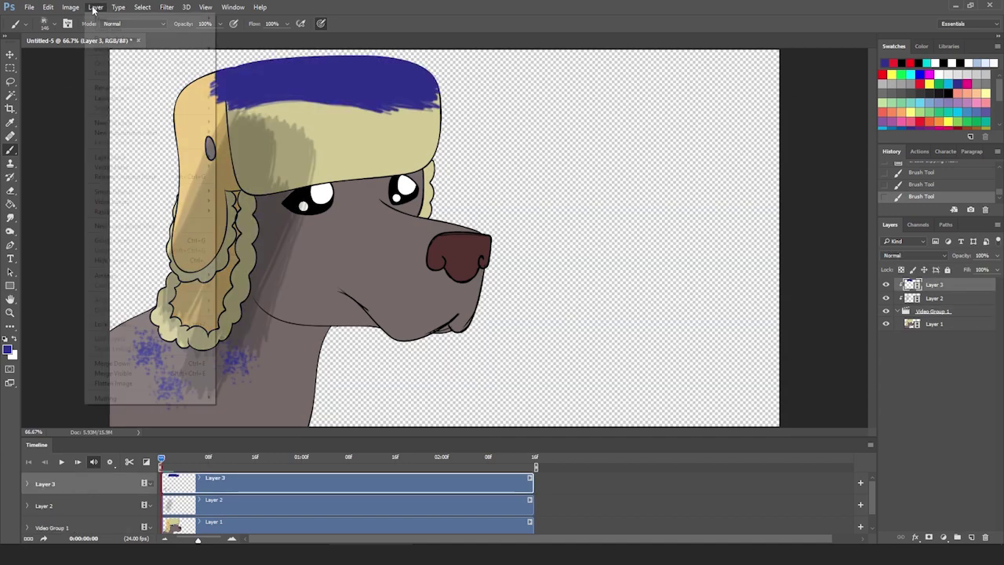
pyautogui.moveTo(140, 204)
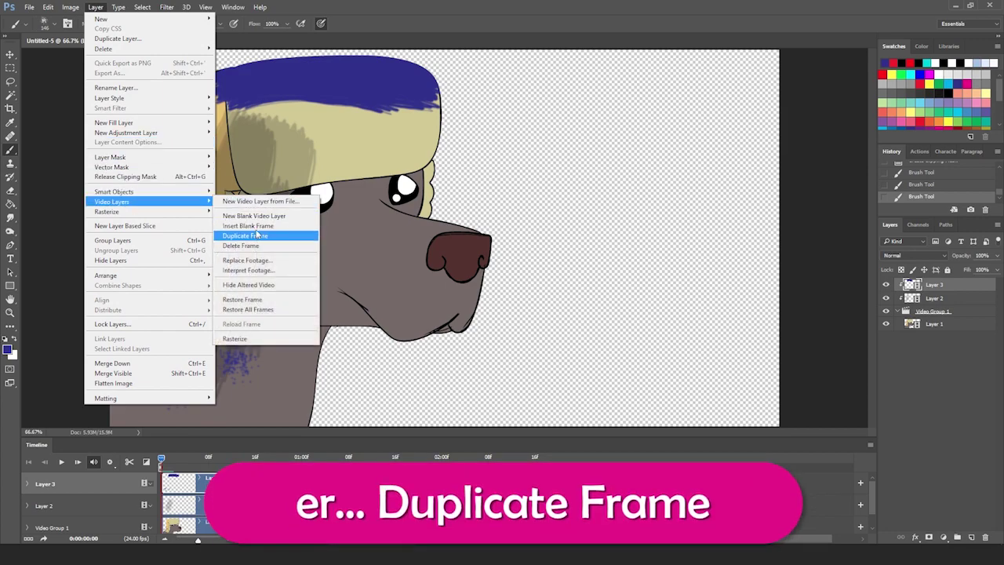
pyautogui.click(256, 236)
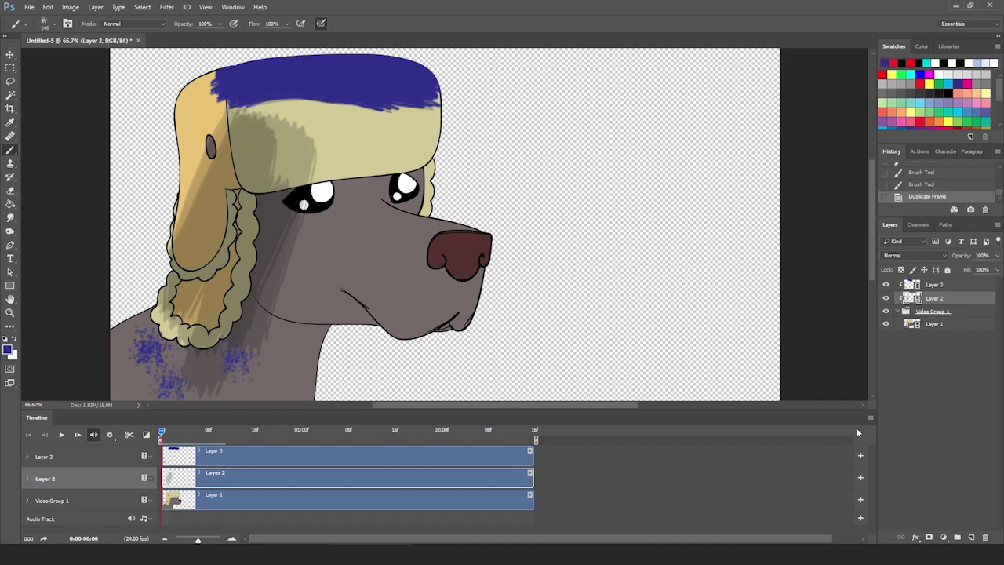
# Enable onion skins for the timeline and open the Onion Skin Settings
pyautogui.click(870, 418)
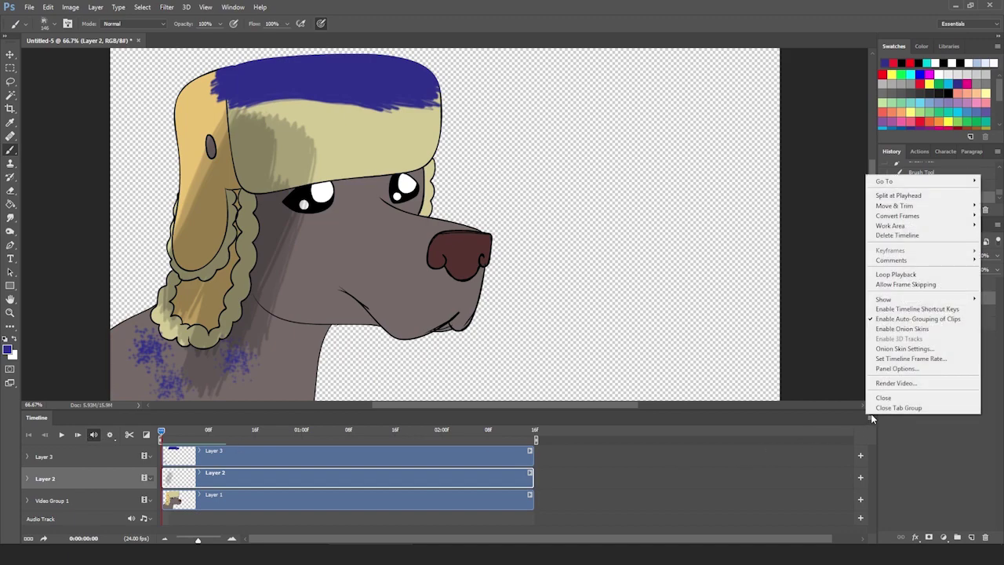
pyautogui.click(902, 329)
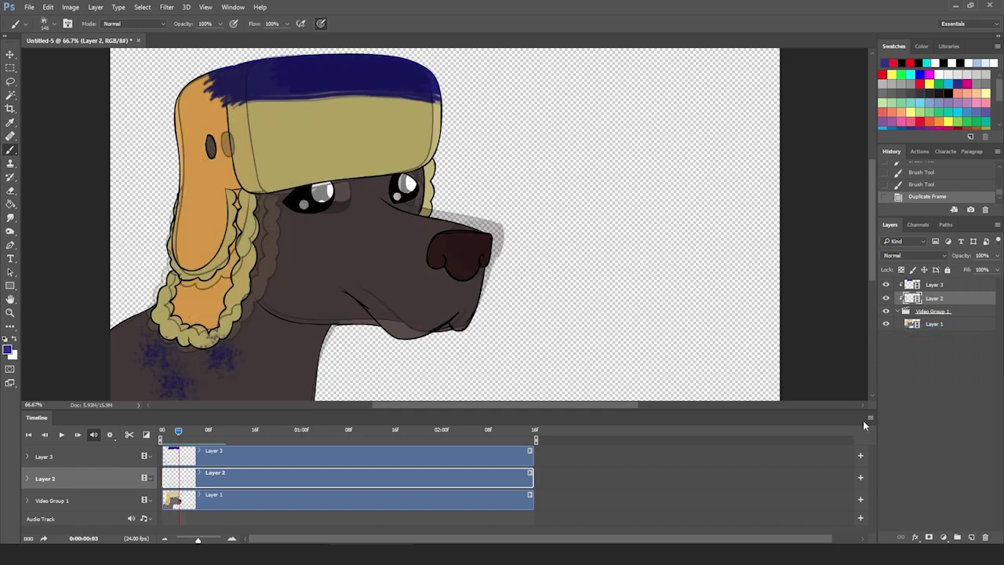
pyautogui.click(870, 418)
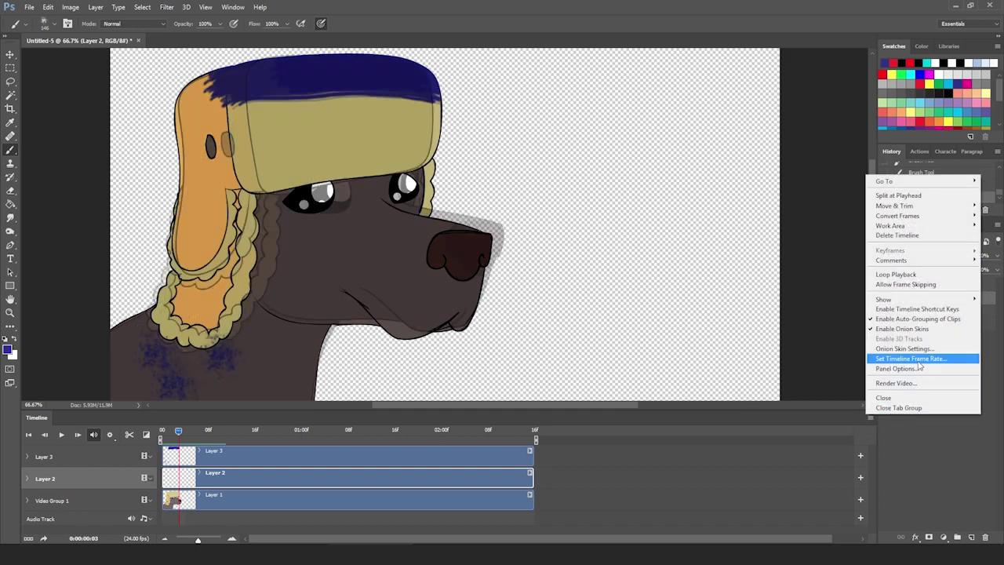
pyautogui.click(894, 350)
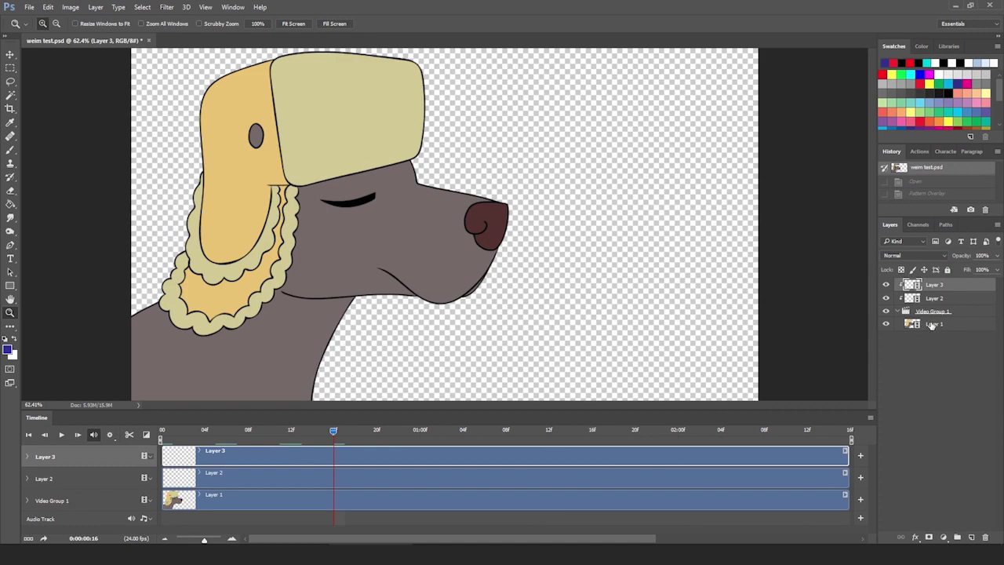
# Try a Multiply pattern overlay at reduced opacity on Layer 1, plus a Multiply gradient overlay at 72% opacity with a different gradient preset
pyautogui.click(931, 324)
pyautogui.click(916, 537)
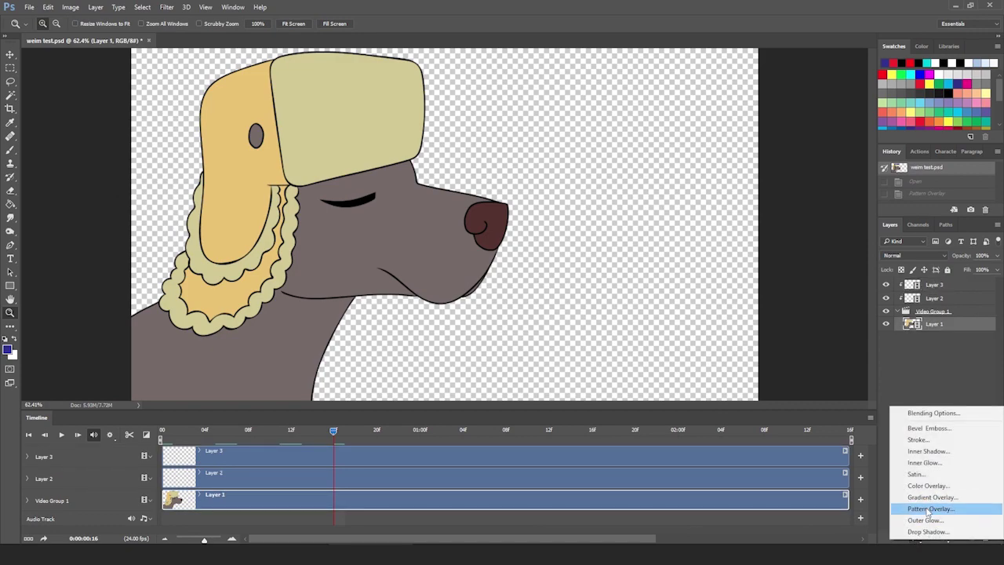
pyautogui.click(929, 508)
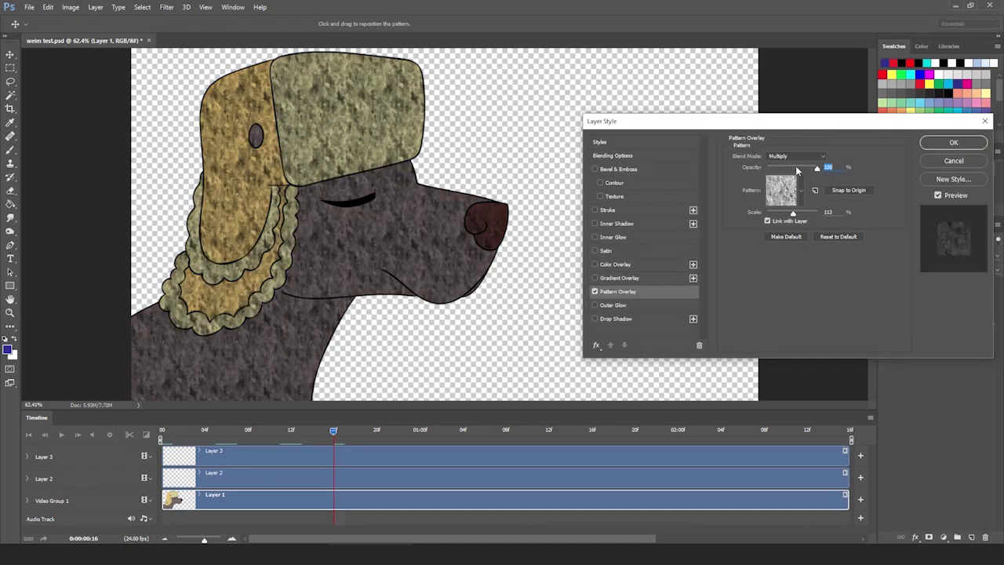
pyautogui.moveTo(797, 171); pyautogui.dragTo(793, 170)
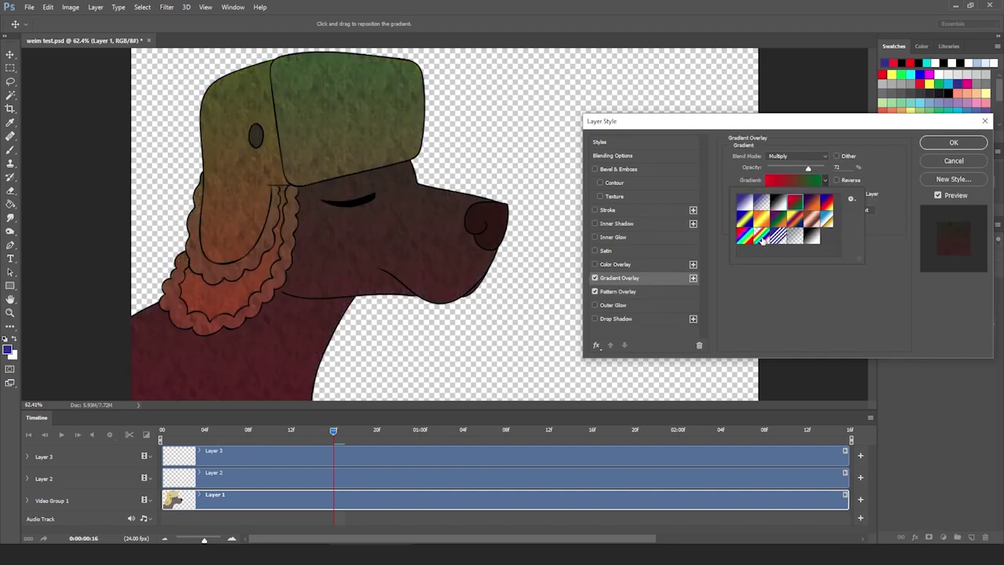
pyautogui.click(761, 237)
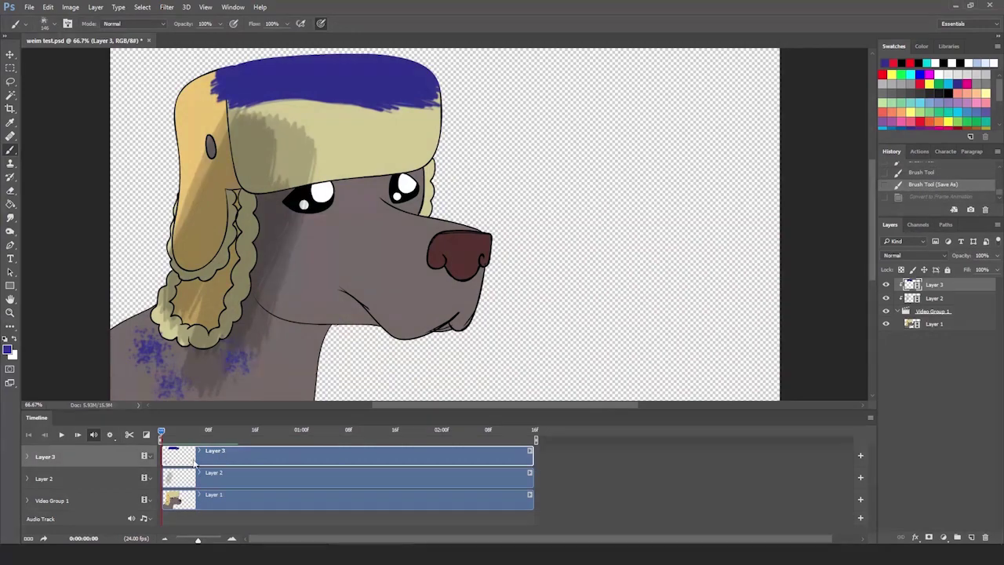
# Return the playhead to the start of the timeline and open the Render Video settings
pyautogui.moveTo(162, 434)
pyautogui.mouseDown()
pyautogui.moveTo(177, 434)
pyautogui.moveTo(160, 433)
pyautogui.mouseUp()
pyautogui.click(29, 7)
pyautogui.moveTo(83, 161)
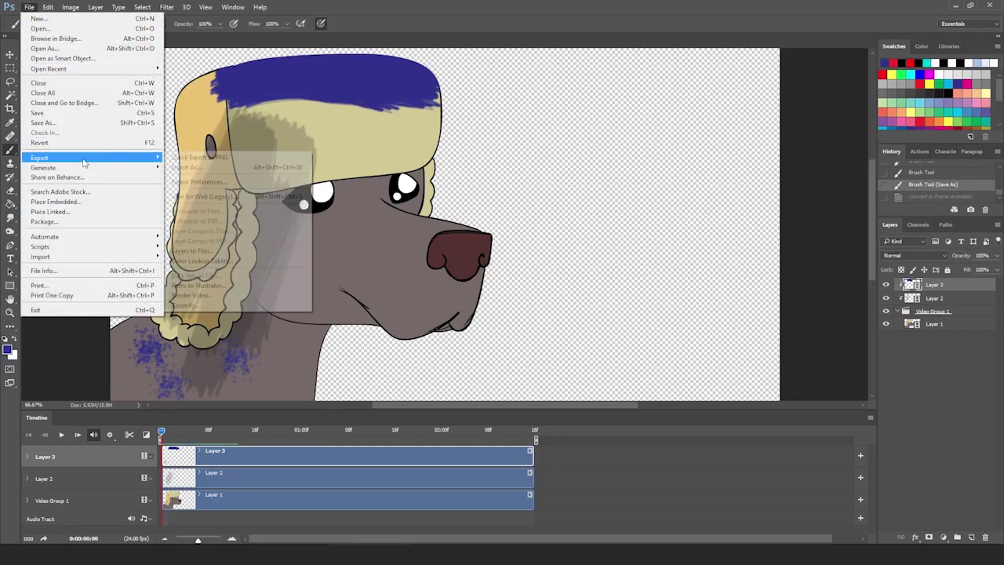
pyautogui.click(196, 295)
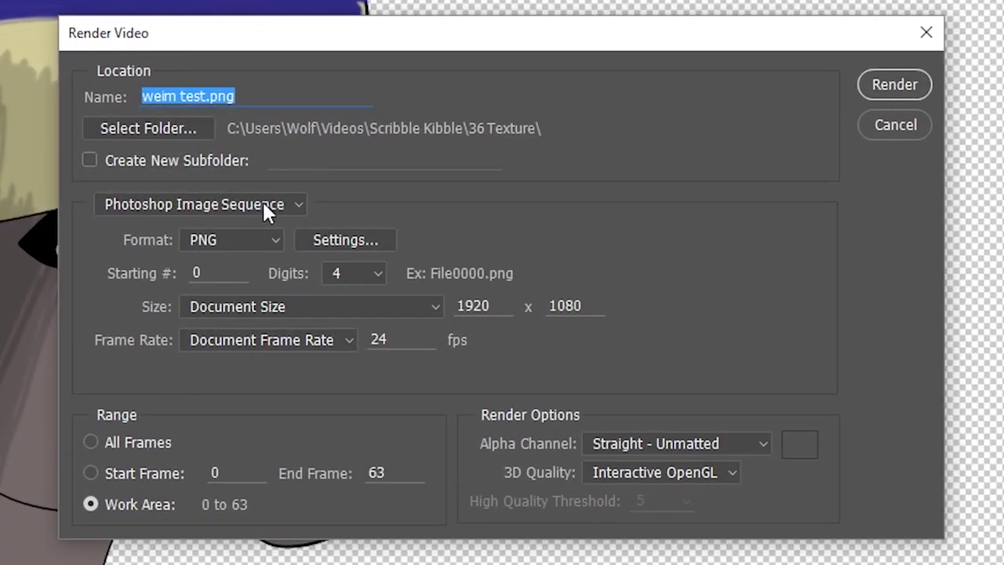
# Try Adobe Media Encoder output as QuickTime with a Straight - Unmatted alpha channel, and as H.264
pyautogui.click(264, 205)
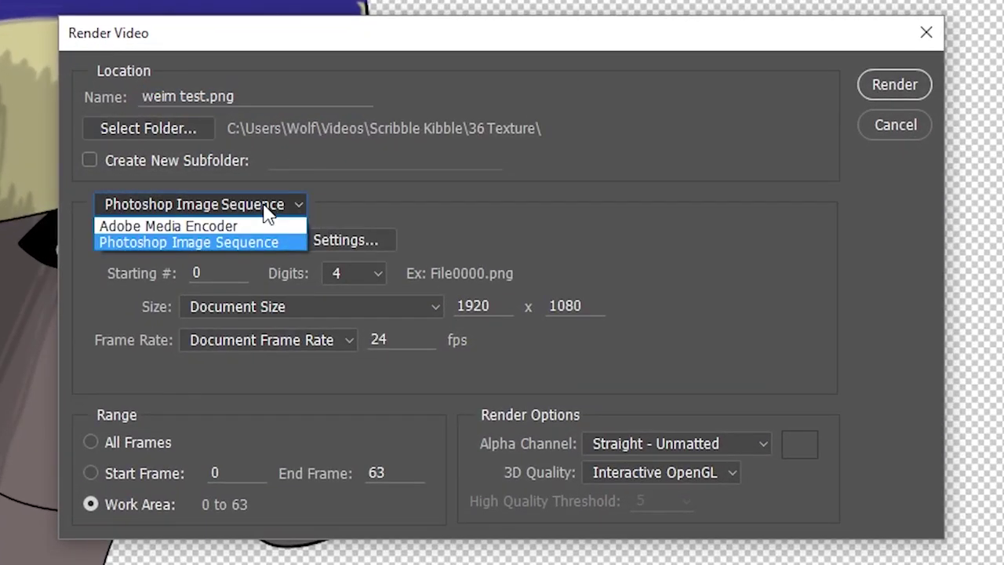
pyautogui.click(233, 224)
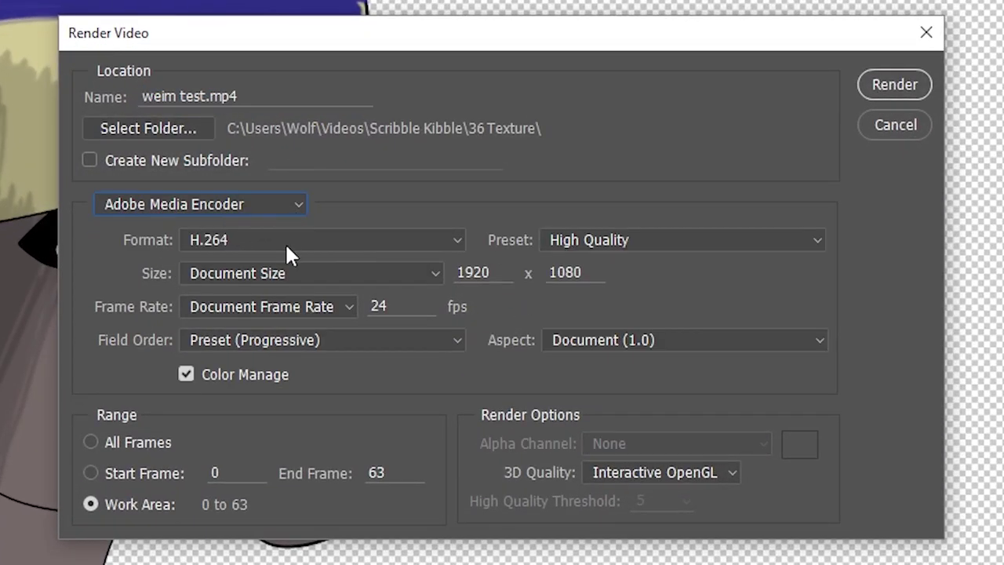
pyautogui.click(394, 238)
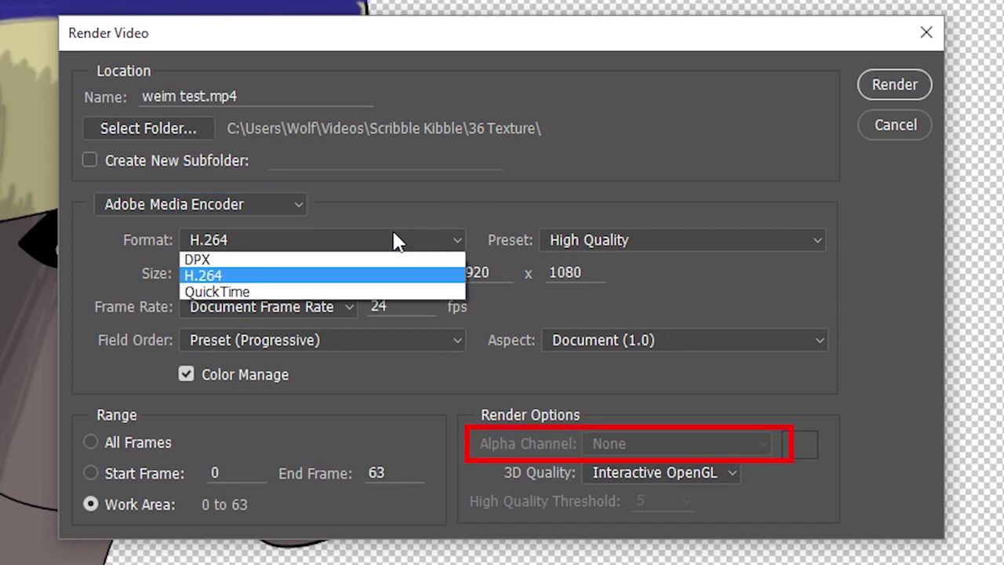
pyautogui.click(321, 294)
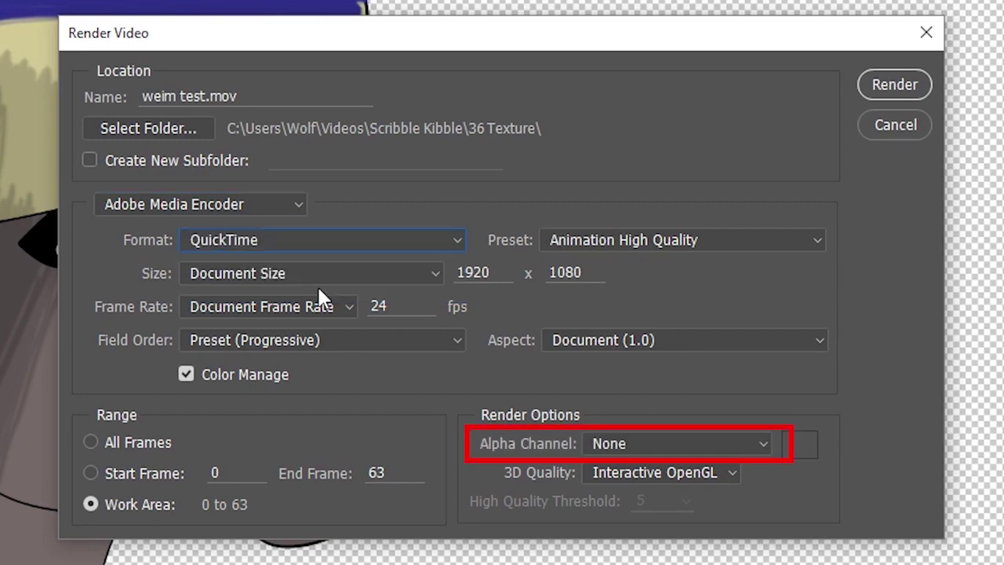
pyautogui.click(652, 442)
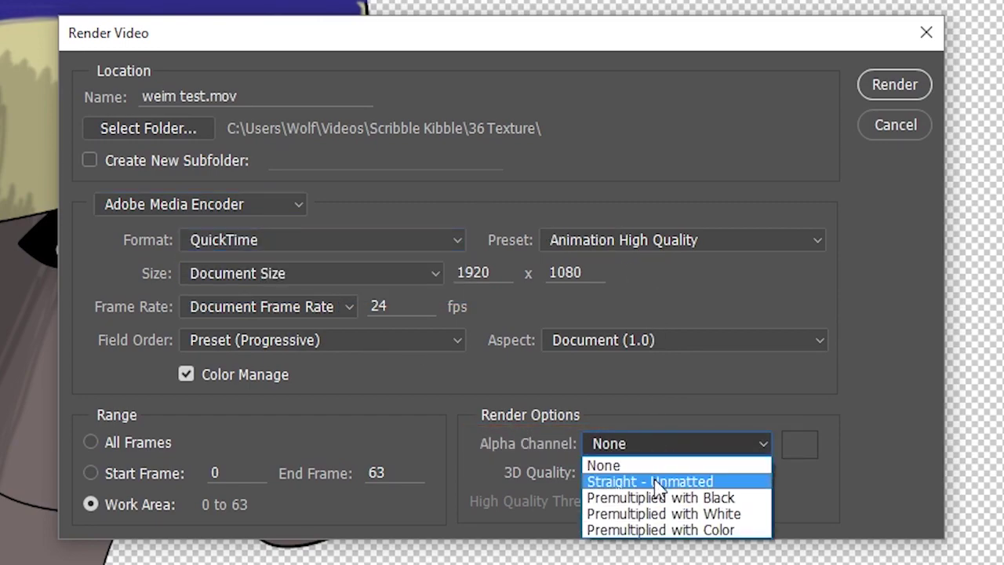
pyautogui.click(657, 477)
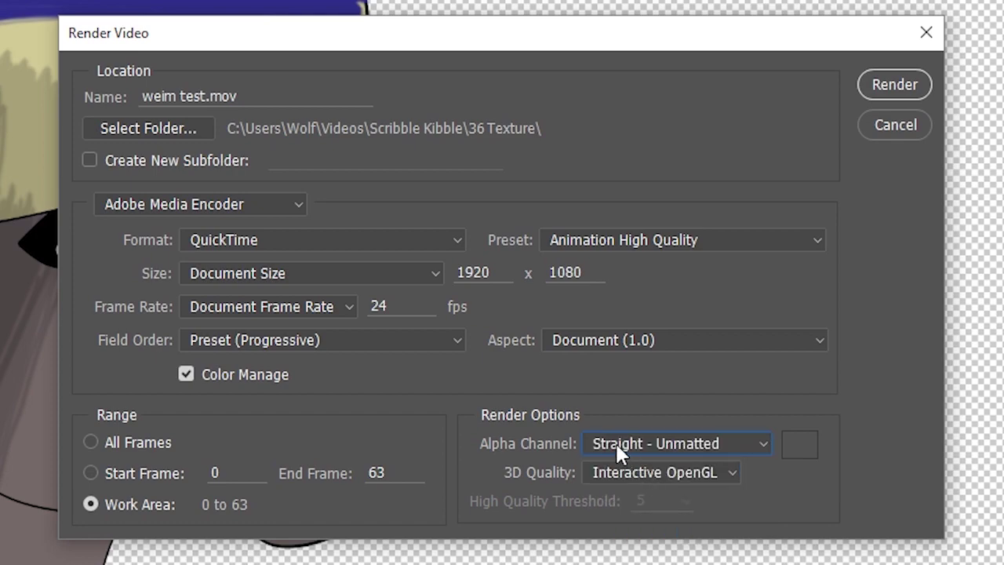
pyautogui.click(428, 237)
pyautogui.click(383, 268)
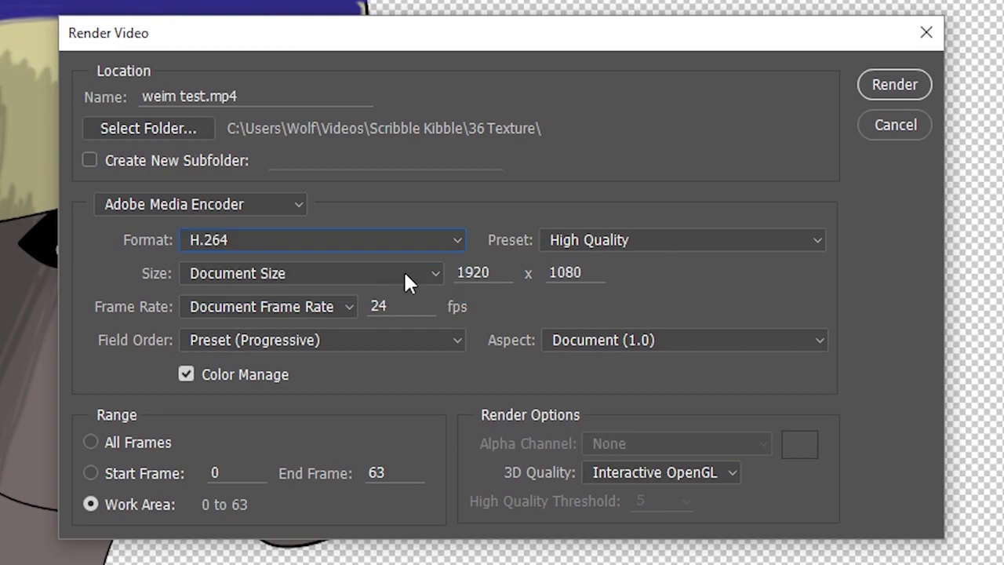
# Set the render to a Photoshop Image Sequence in PNG format with None / Fast compression and no interlacing
pyautogui.click(214, 203)
pyautogui.click(160, 239)
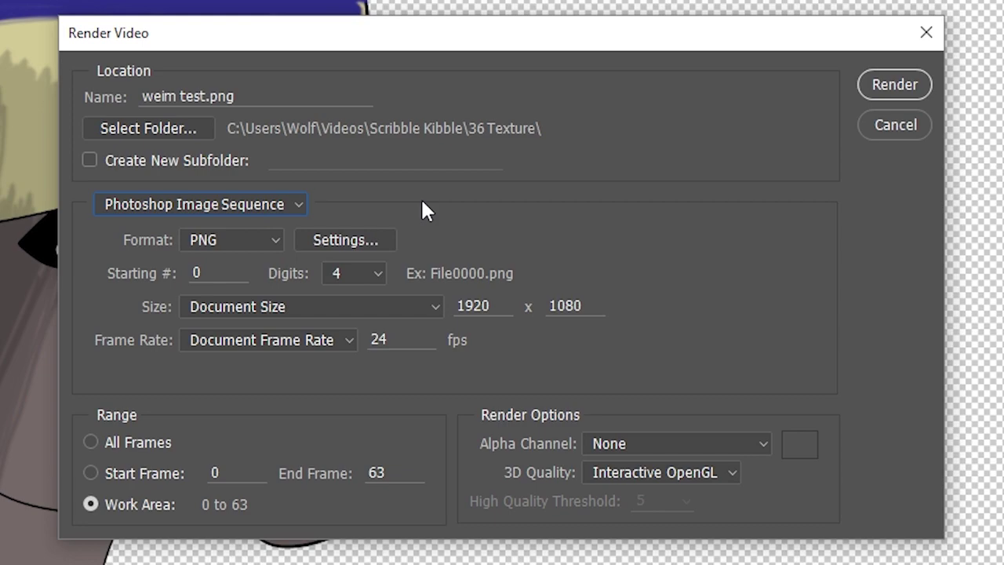
pyautogui.click(354, 239)
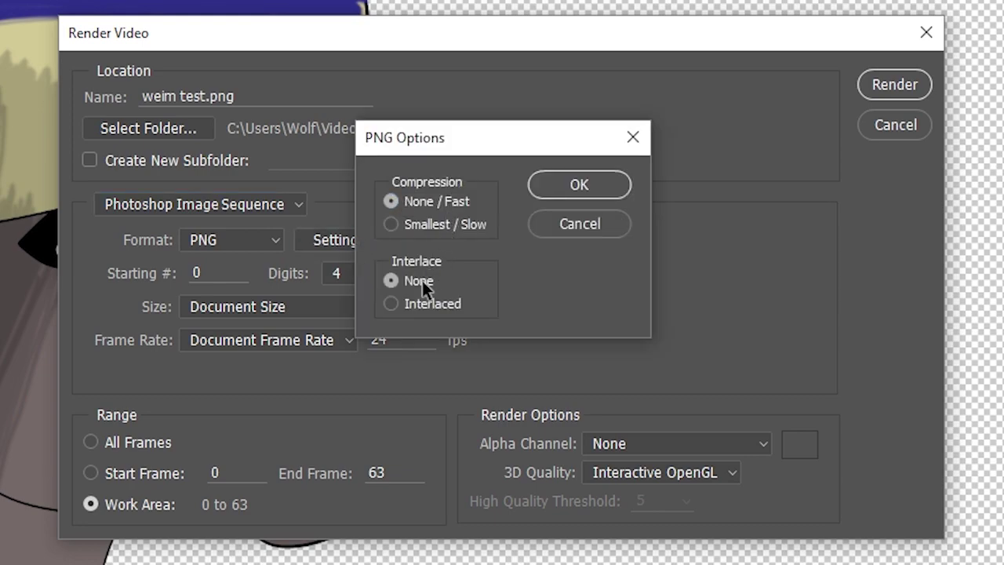
pyautogui.click(578, 185)
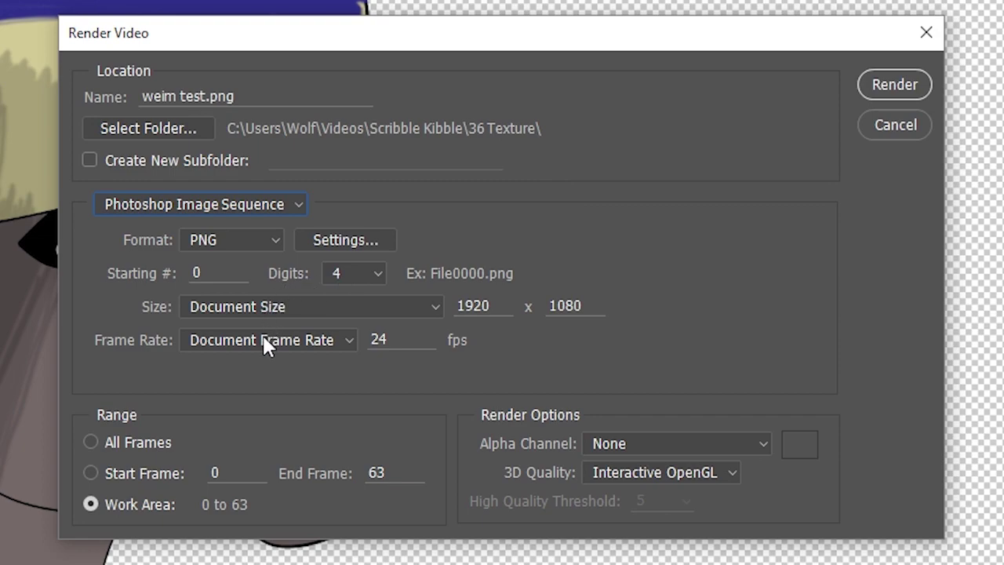
# Render the sequence into a new subfolder with a Straight - Unmatted alpha channel
pyautogui.click(628, 444)
pyautogui.click(632, 481)
pyautogui.click(90, 160)
pyautogui.click(895, 85)
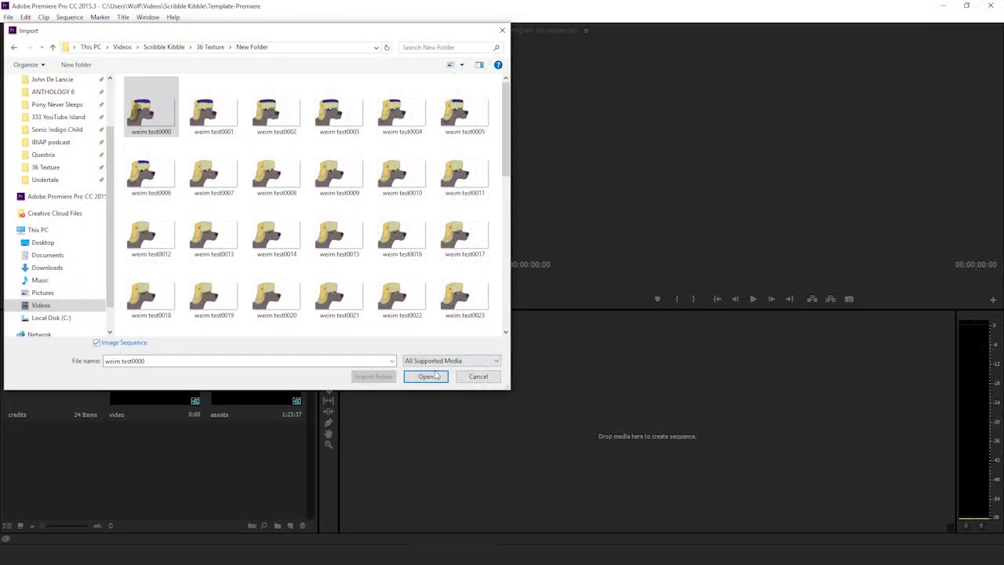
# In Premiere Pro, import weim test0000 from New Folder as an image sequence
pyautogui.click(426, 377)
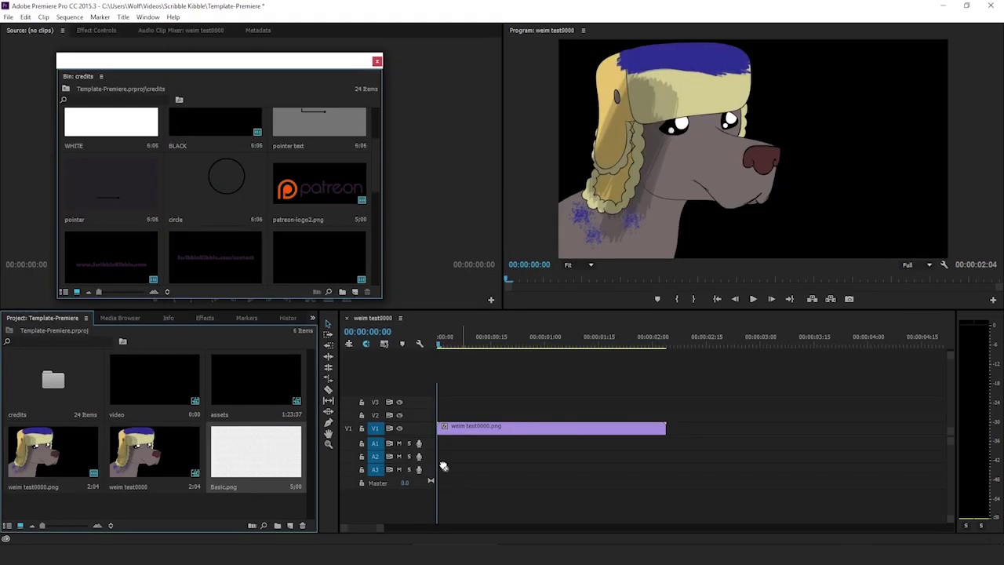
# Play back the imported weim test0000.png image sequence clip in the timeline
pyautogui.moveTo(439, 445); pyautogui.dragTo(447, 411)
pyautogui.click(753, 299)
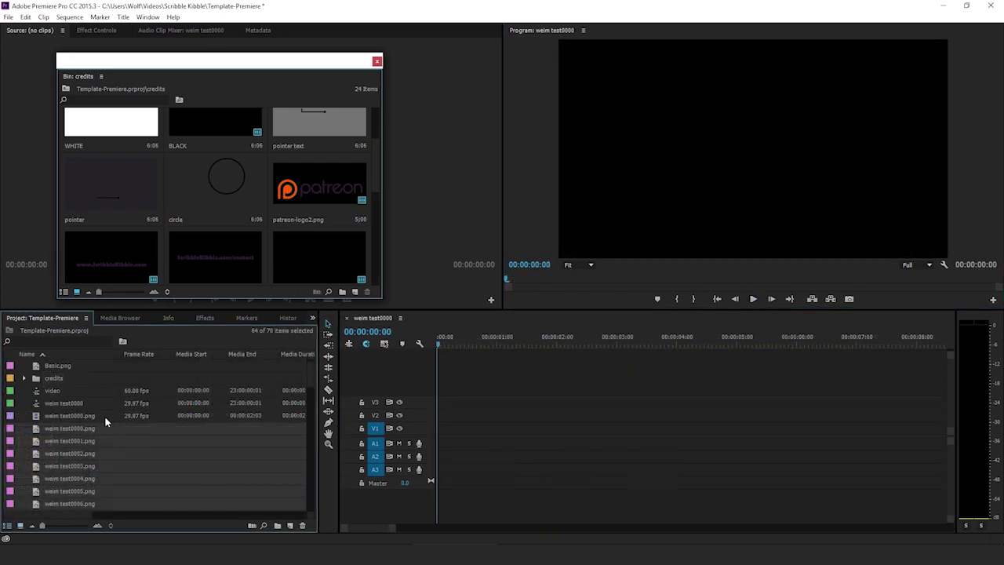
# Select the individual stills weim test0000.png through weim test0063.png and place them at the start of track V1, fitting them all in view
pyautogui.click(102, 427)
pyautogui.click(80, 428)
pyautogui.scroll(-2, 125, 443)
pyautogui.scroll(-3, 275, 422)
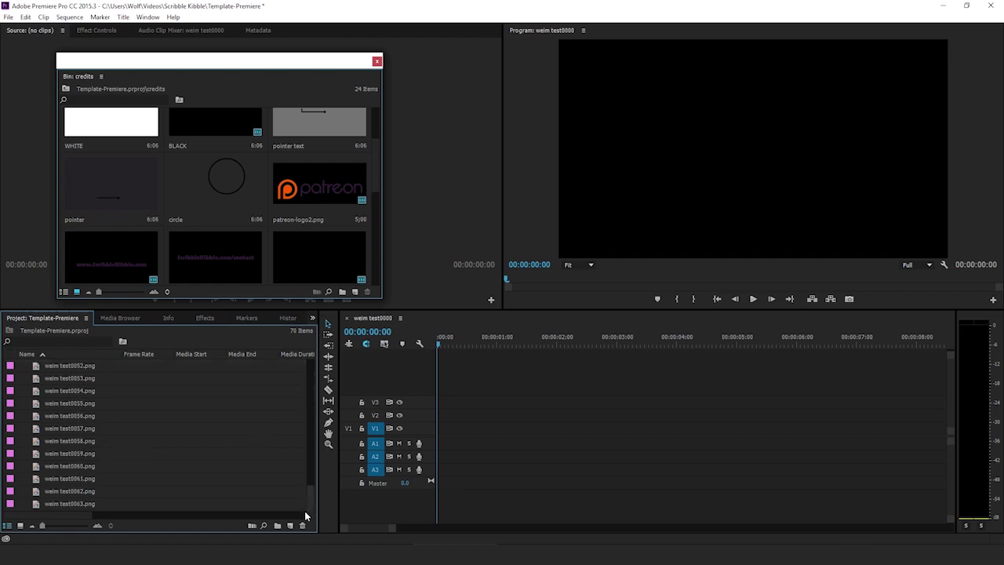
pyautogui.keyDown('shift'); pyautogui.click(86, 504); pyautogui.keyUp('shift')
pyautogui.moveTo(499, 448); pyautogui.dragTo(444, 432)
pyautogui.moveTo(390, 531); pyautogui.dragTo(839, 533)
pyautogui.moveTo(785, 398); pyautogui.dragTo(438, 433)
# Shorten the duration of all selected stills with Ripple Edit, Shifting Trailing Clips enabled, and play back the sequence
pyautogui.rightClick(477, 430)
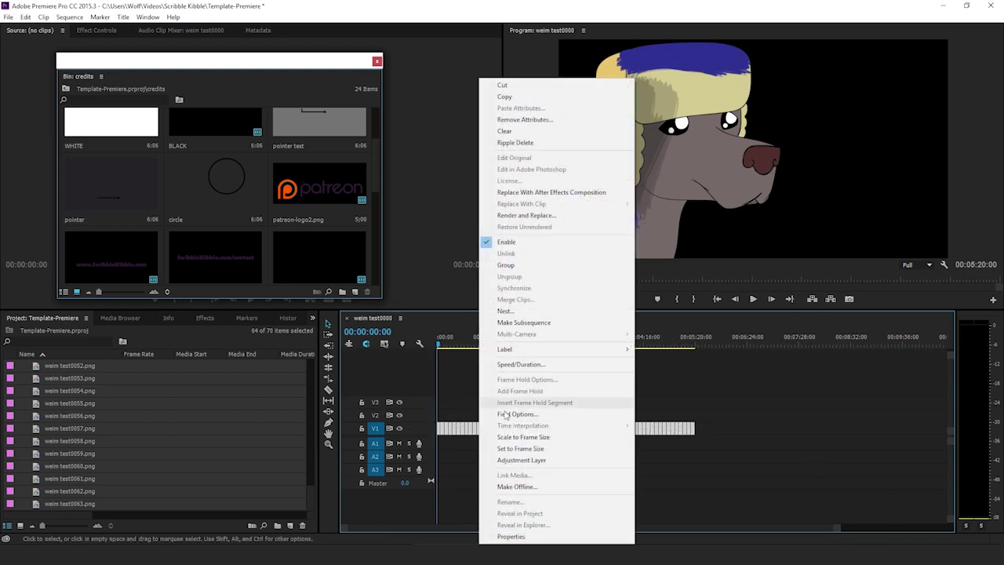
pyautogui.click(523, 365)
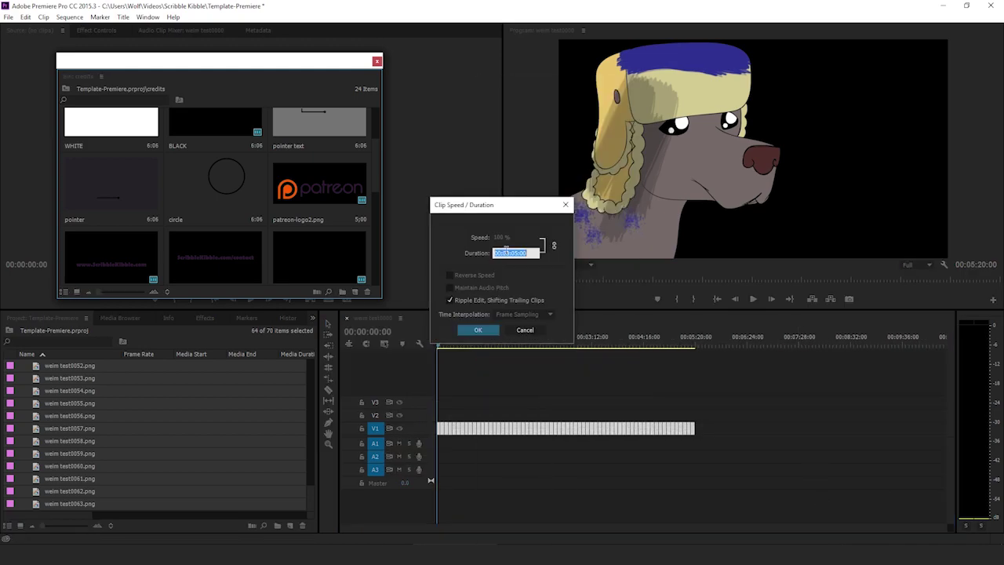
pyautogui.click(479, 330)
pyautogui.moveTo(821, 529); pyautogui.dragTo(581, 528)
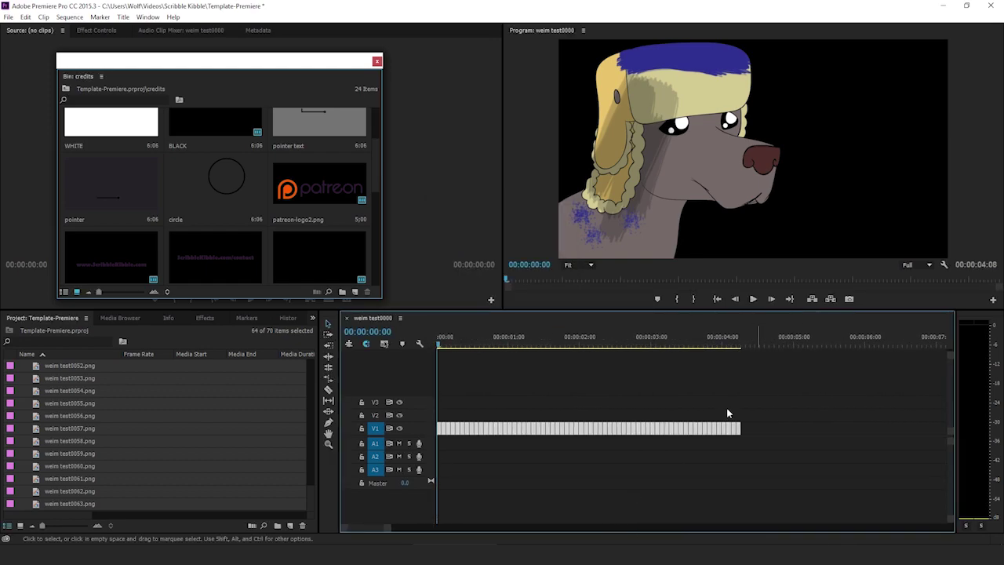
pyautogui.click(753, 299)
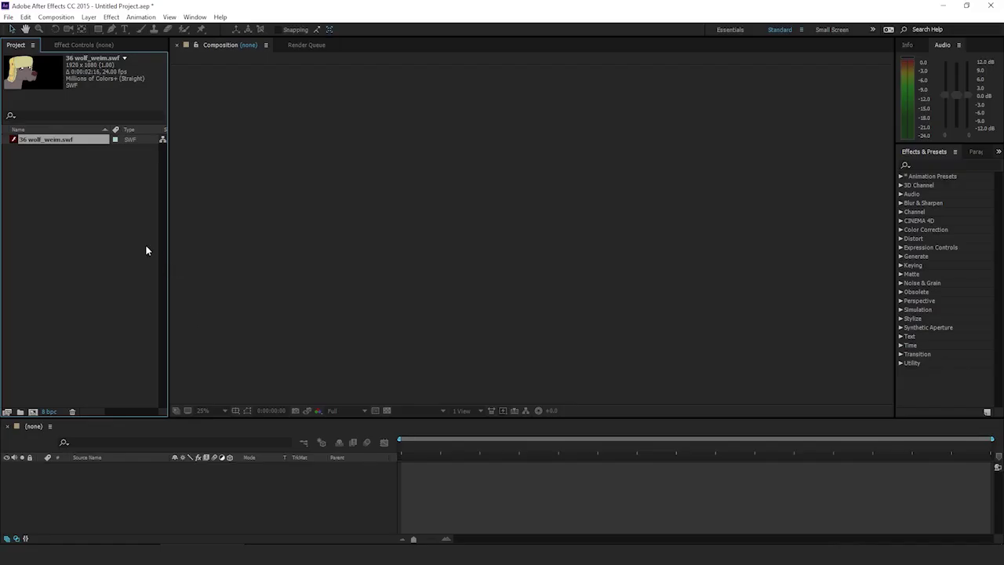
# In After Effects, duplicate the 36 wolf_weim.swf layer in a new composition and place the imported Basic.png between the two copies
pyautogui.moveTo(146, 430); pyautogui.dragTo(149, 480)
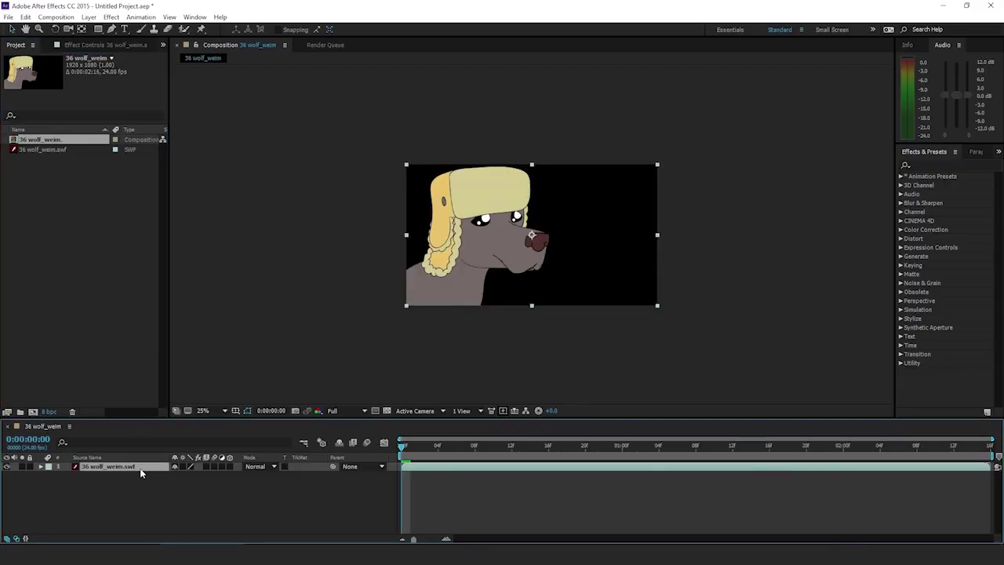
pyautogui.hotkey('ctrl', 'd')
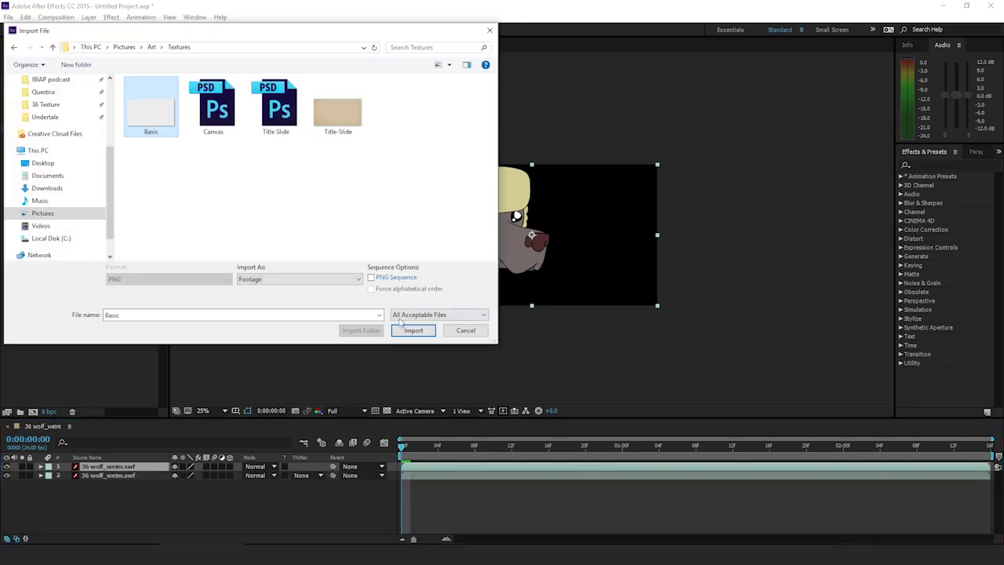
pyautogui.click(412, 331)
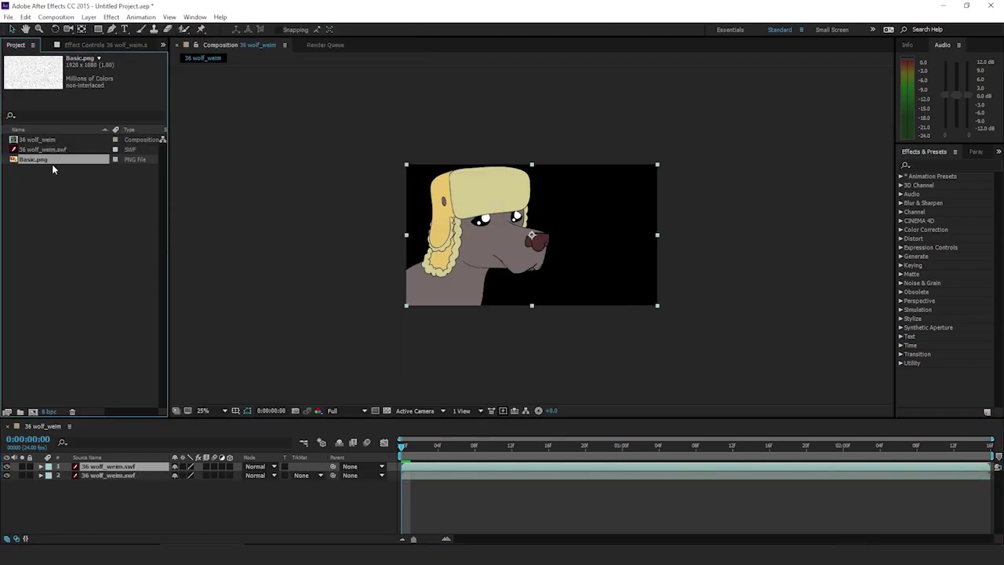
pyautogui.moveTo(51, 161); pyautogui.dragTo(130, 472)
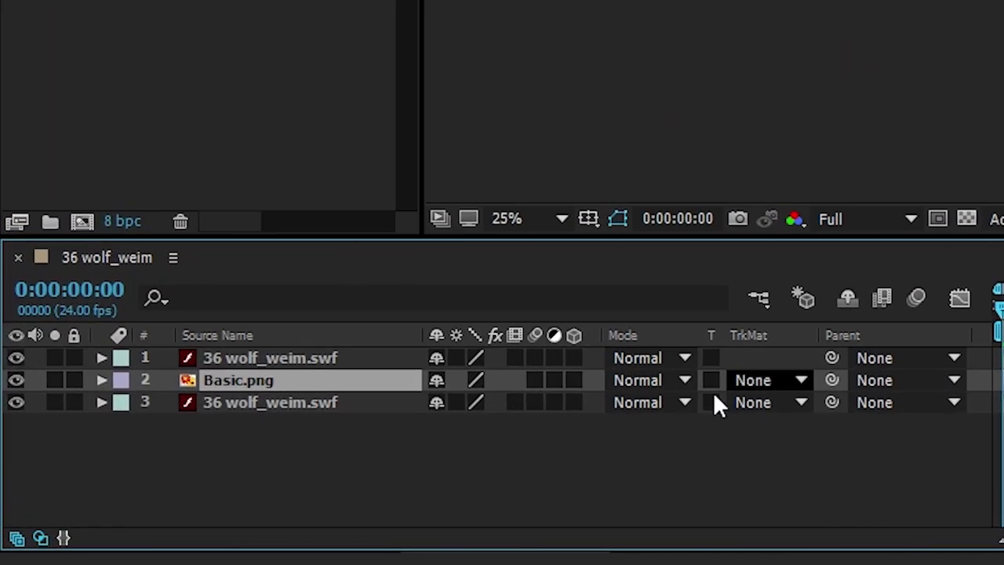
# Set the Basic.png layer's track matte to Alpha Matte "36 wolf_weim.swf" and its blending mode to Multiply
pyautogui.click(18, 539)
pyautogui.click(16, 538)
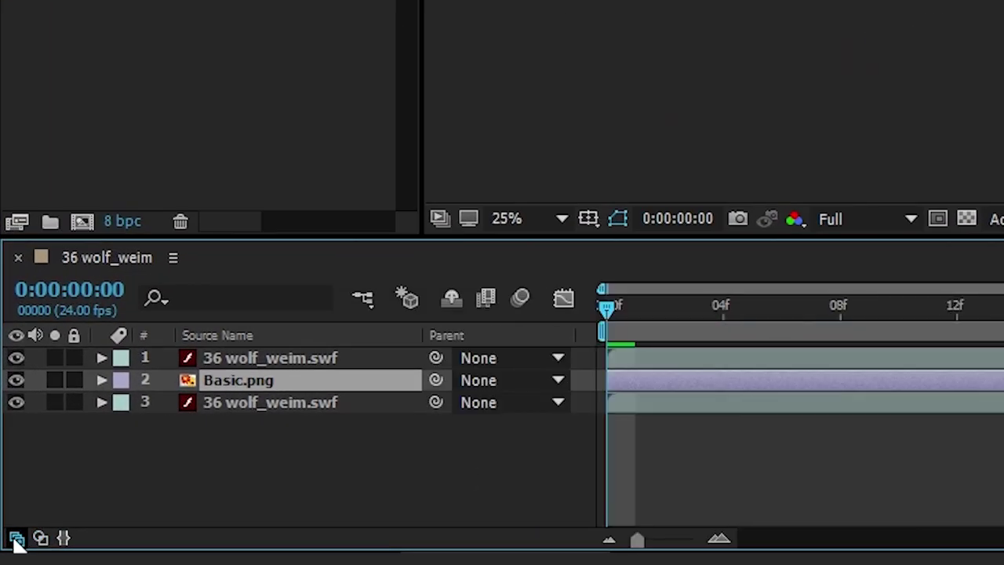
pyautogui.click(16, 538)
pyautogui.click(775, 382)
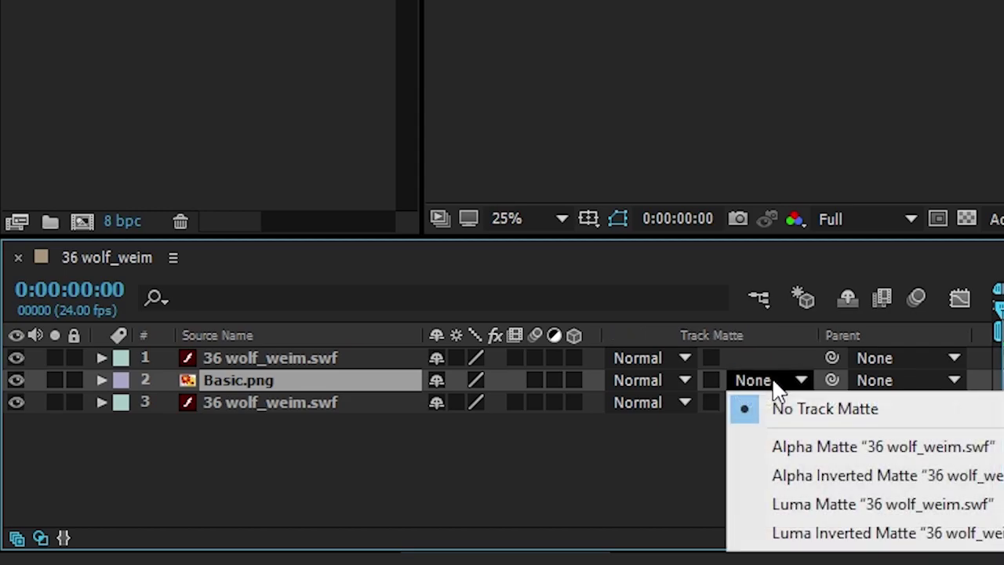
pyautogui.click(788, 447)
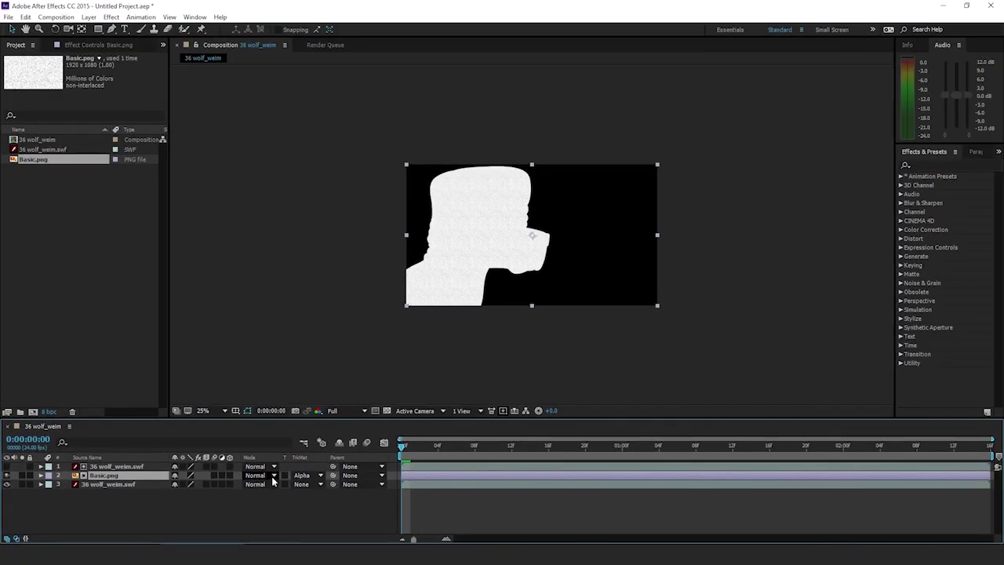
pyautogui.click(384, 444)
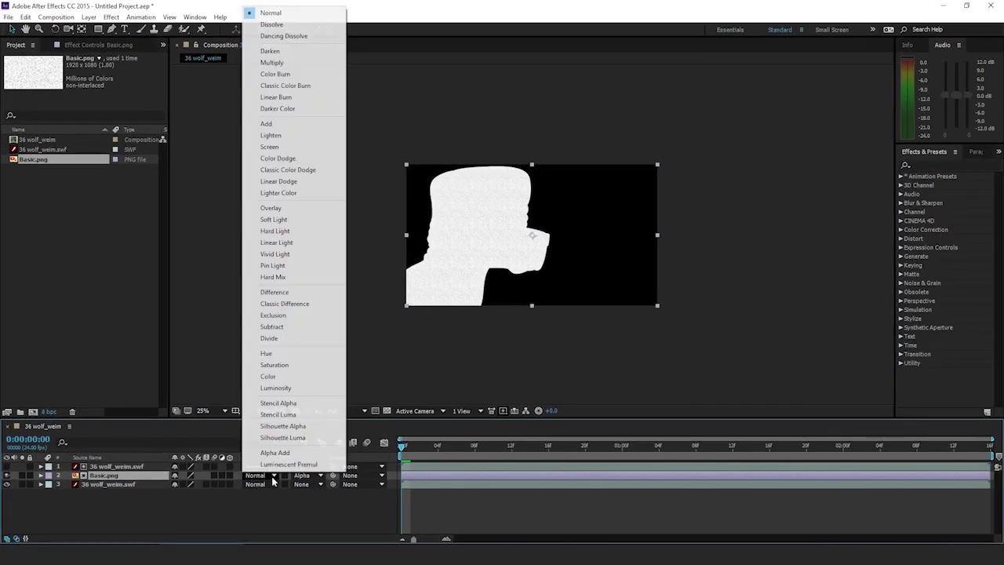
pyautogui.click(286, 62)
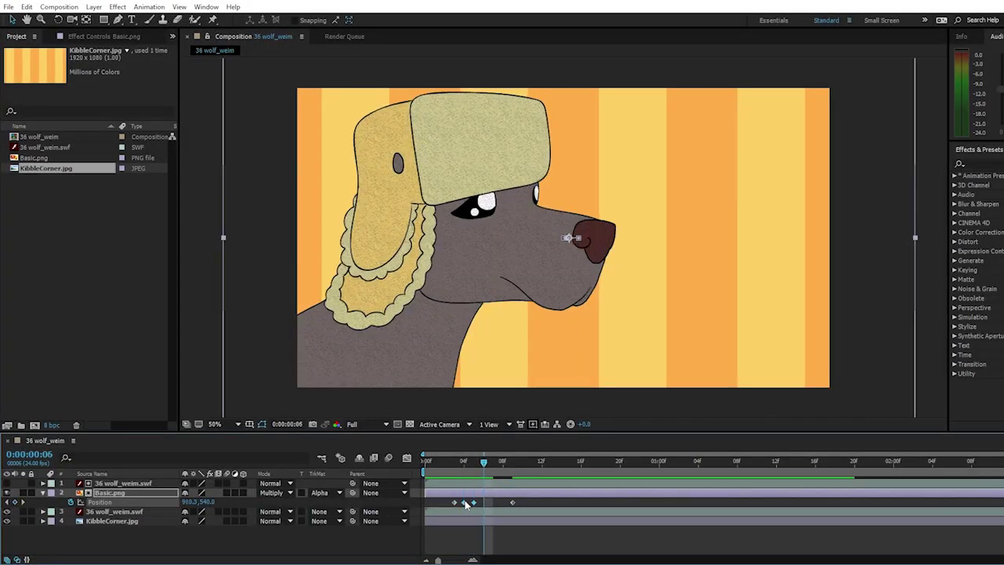
# Add another Position keyframe to the Basic.png texture layer
pyautogui.moveTo(493, 509)
pyautogui.mouseDown()
pyautogui.moveTo(474, 476)
pyautogui.moveTo(466, 486)
pyautogui.moveTo(504, 498)
pyautogui.moveTo(494, 496)
pyautogui.mouseUp()
pyautogui.click(15, 502)
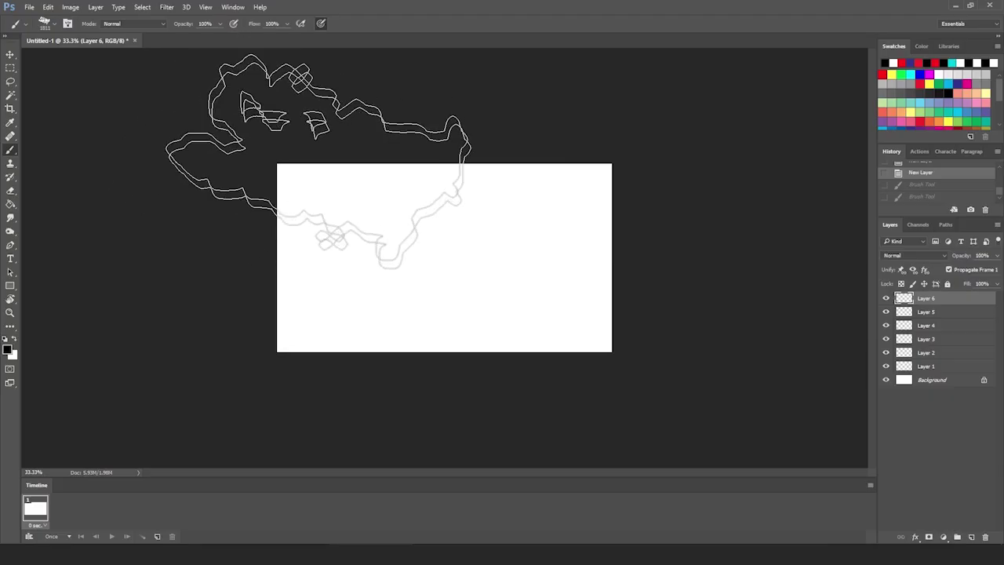
# In Photoshop, cover the canvas on Layer 6 with black textured brush strokes and open the frame animation's looping options
pyautogui.moveTo(318, 161); pyautogui.dragTo(384, 530)
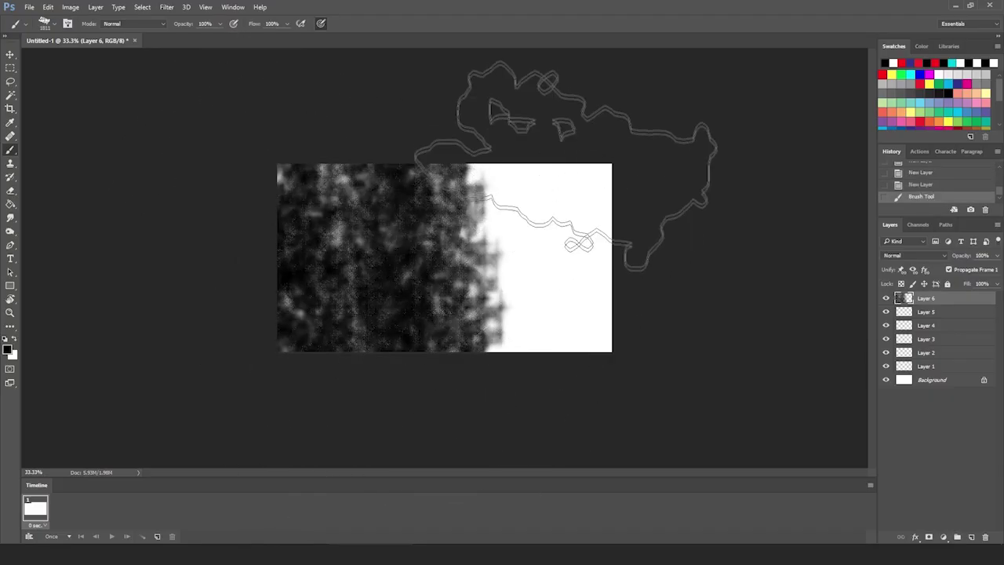
pyautogui.moveTo(566, 153); pyautogui.dragTo(578, 562)
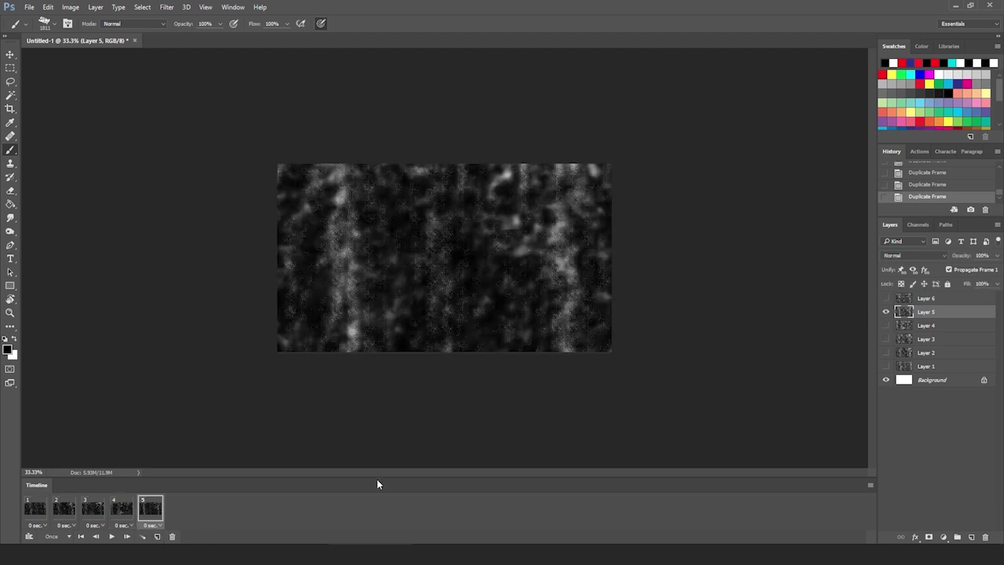
pyautogui.click(51, 535)
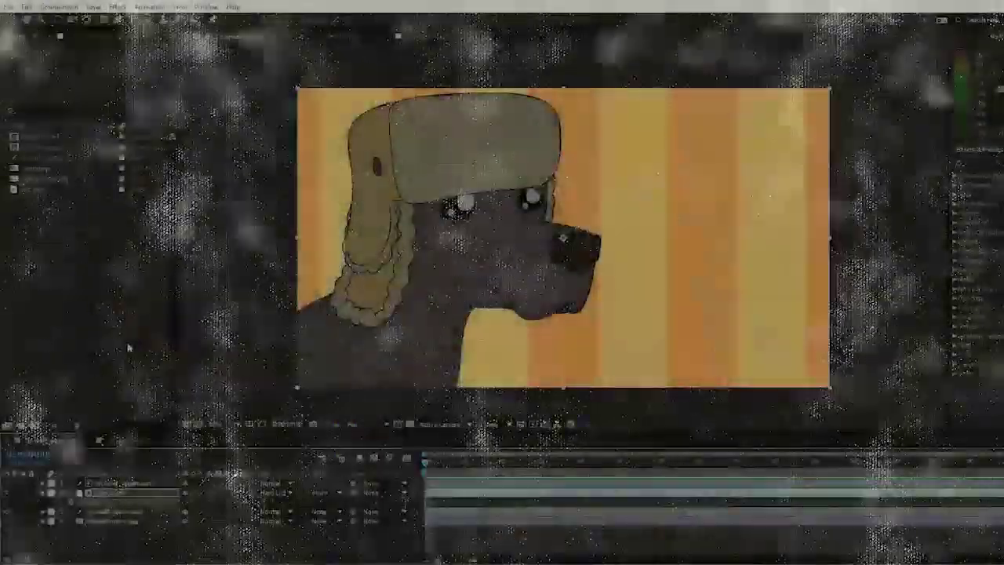
# In After Effects, import the Untitled-1 texture video from the 36 Texture folder
pyautogui.doubleClick(138, 348)
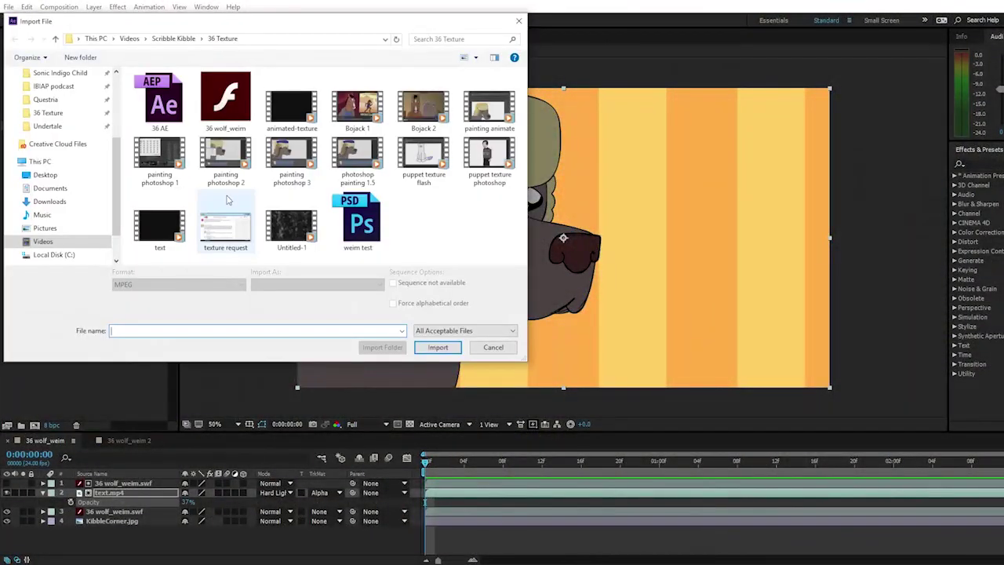
pyautogui.click(292, 221)
pyautogui.click(438, 347)
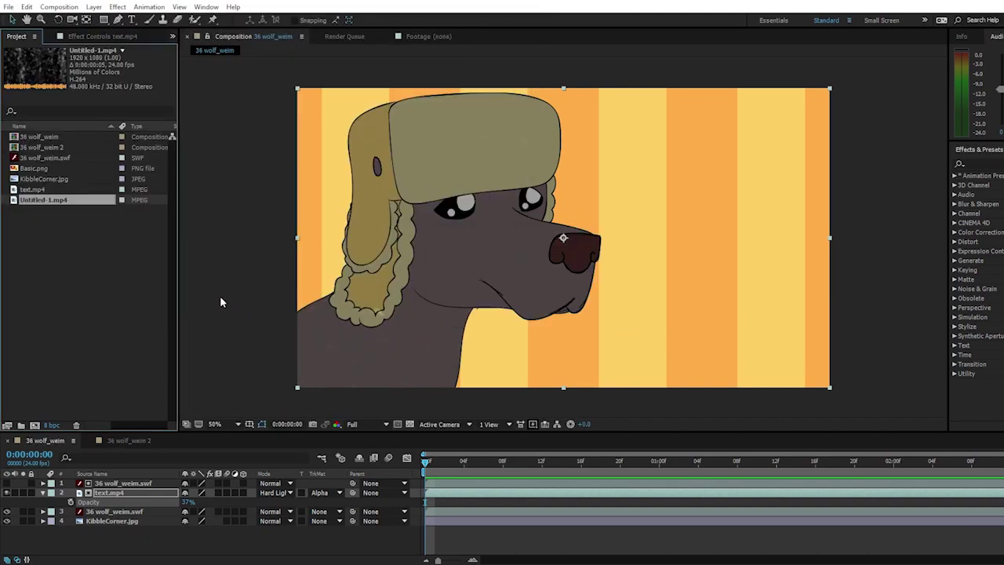
# Loop the Untitled-1.mp4 footage repeatedly through its Interpret Footage settings
pyautogui.rightClick(38, 203)
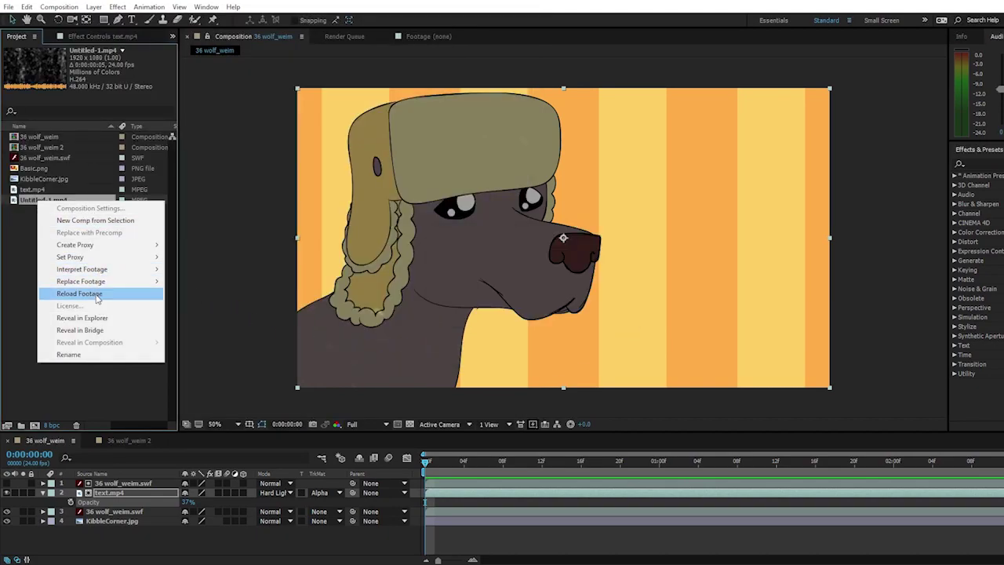
pyautogui.moveTo(103, 270)
pyautogui.click(189, 270)
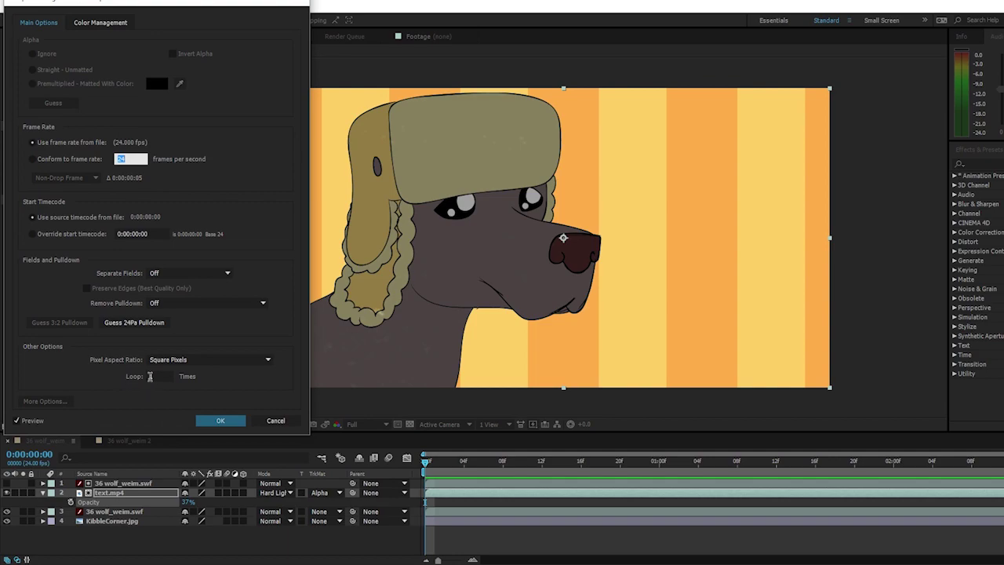
pyautogui.click(221, 422)
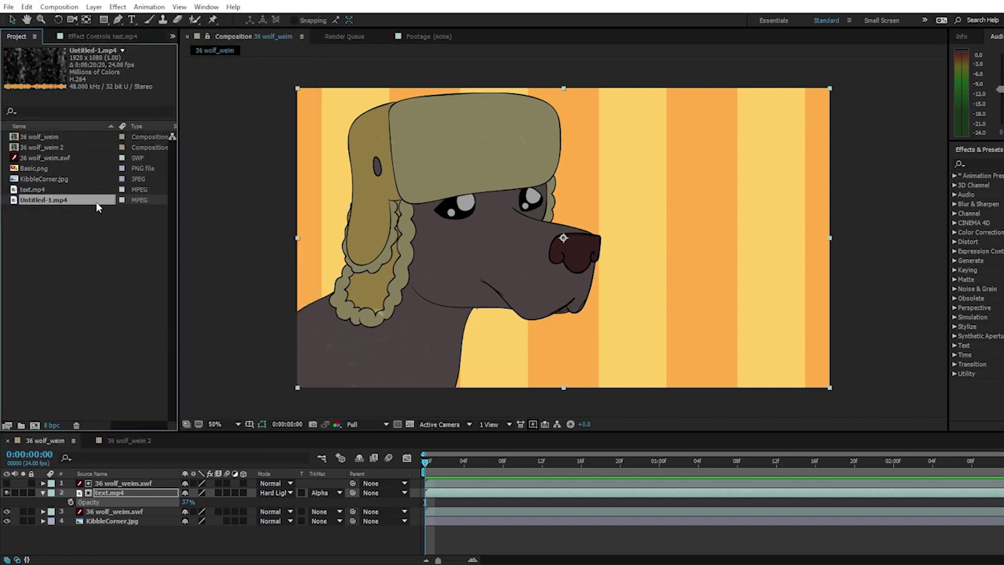
# Place Untitled-1.mp4 directly below the upper 36 wolf_weim.swf layer and delete the text.mp4 layer
pyautogui.moveTo(133, 454); pyautogui.dragTo(110, 498)
pyautogui.click(96, 503)
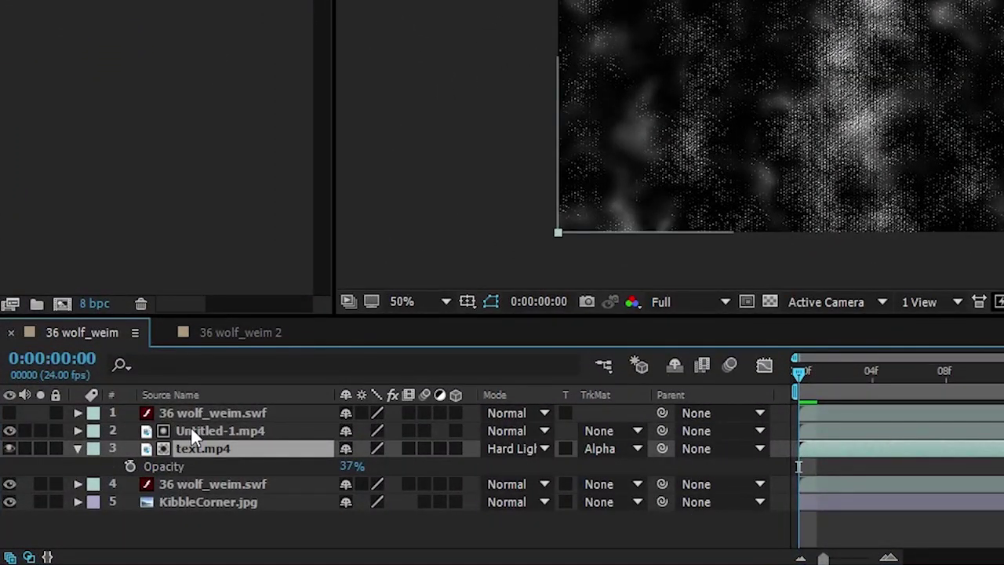
pyautogui.press('Delete')
# Set the Untitled-1.mp4 layer's track matte to Alpha Matte "36 wolf_weim.swf" and its blending mode to Screen
pyautogui.click(200, 425)
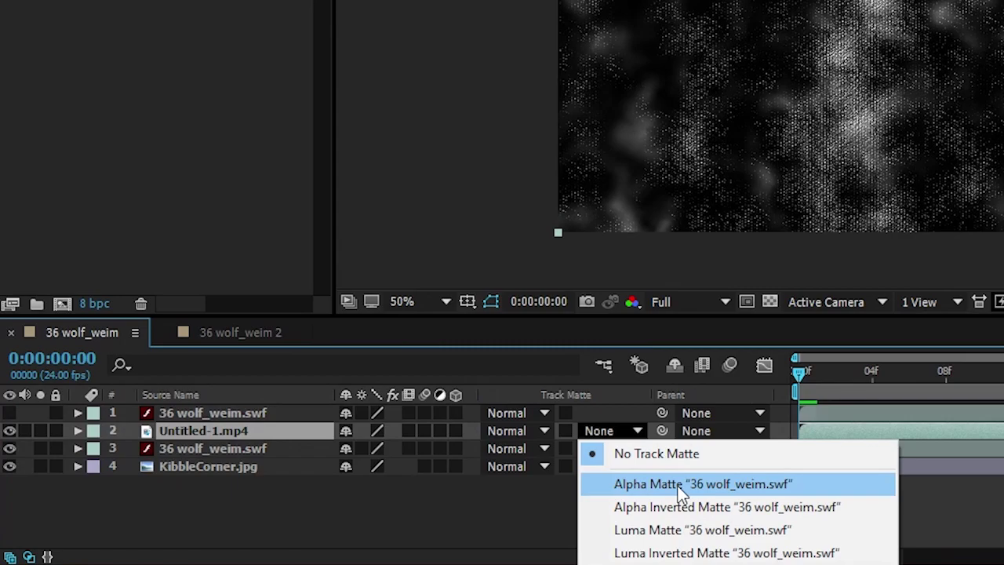
pyautogui.click(676, 484)
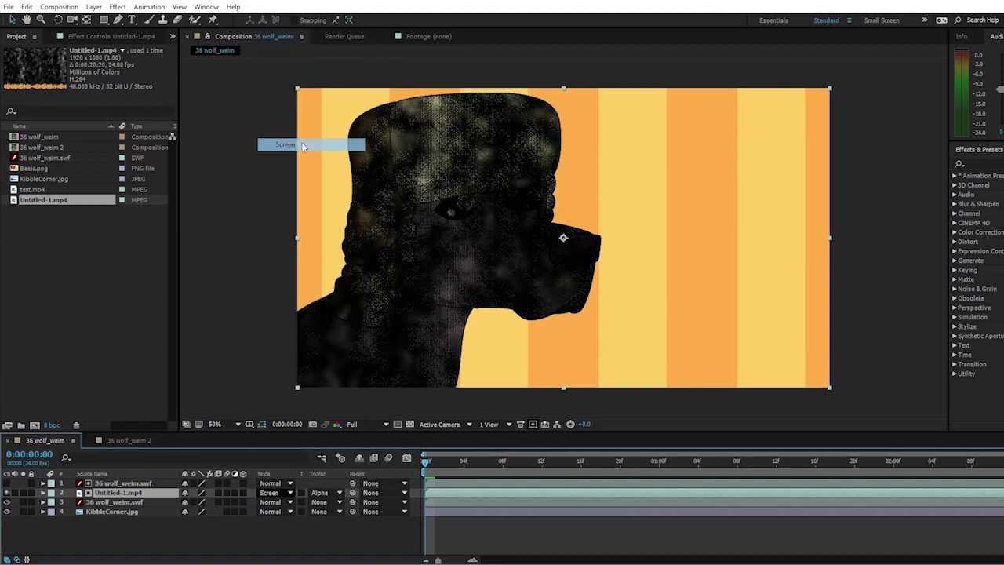
# Set the Untitled-1.mp4 layer's opacity to 25%
pyautogui.press('t')
pyautogui.click(190, 502)
pyautogui.write('25')
pyautogui.press('Return')
# Step through the opening frames to frame 3 and enable time remapping on the Untitled-1.mp4 layer
pyautogui.press('pagedown')
pyautogui.press('pagedown')
pyautogui.press('pagedown')
pyautogui.press('pagedown')
pyautogui.press('pageup')
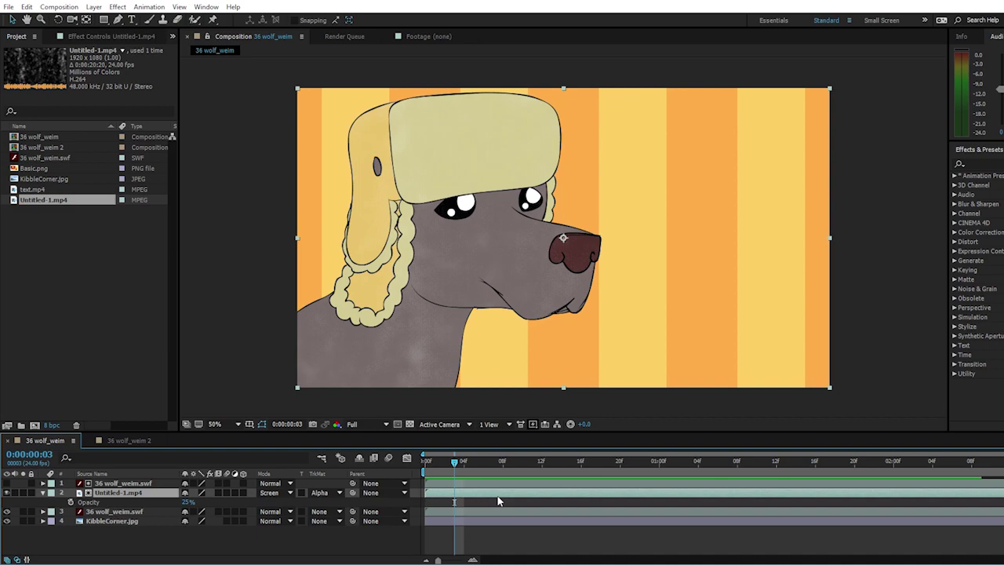
pyautogui.rightClick(498, 502)
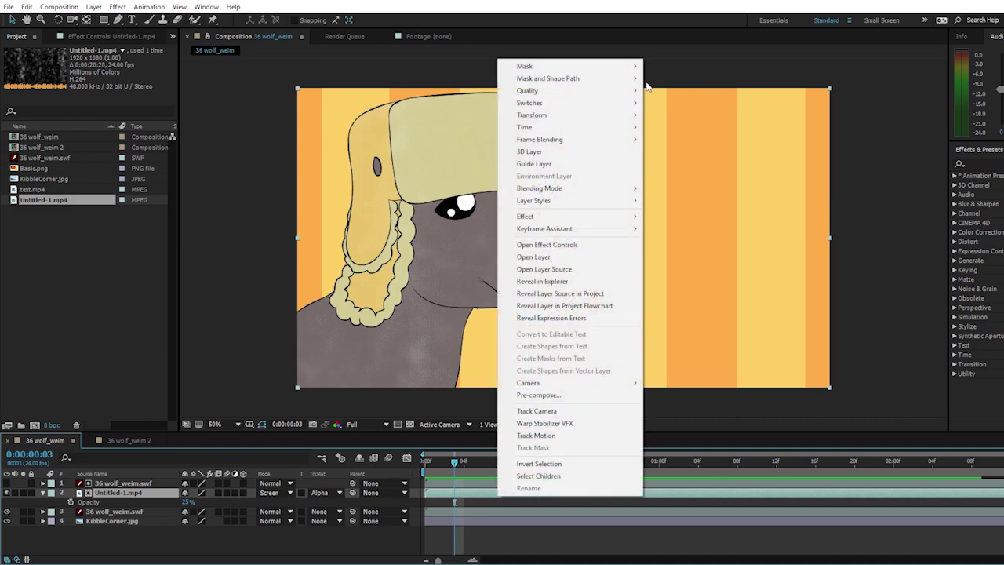
pyautogui.moveTo(592, 132)
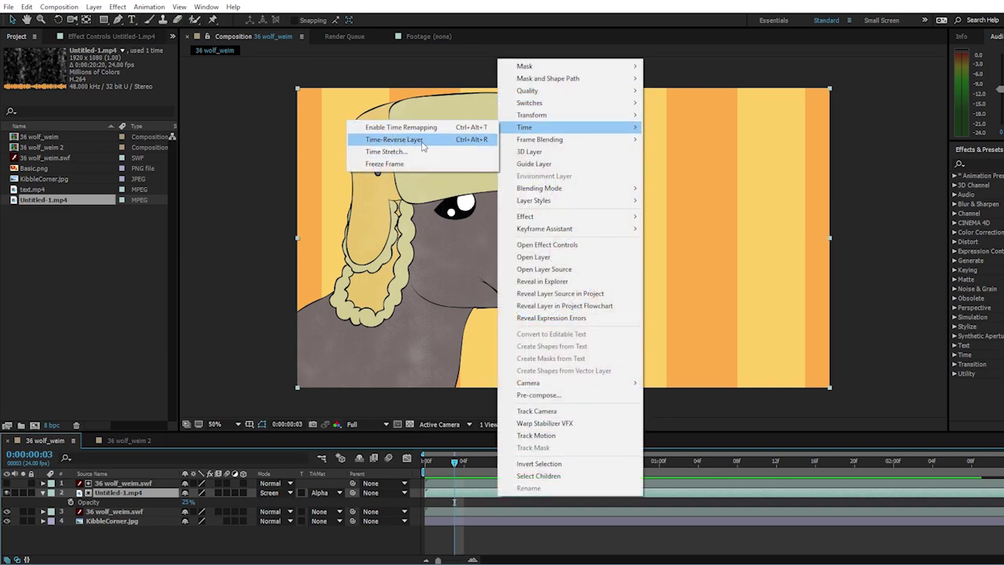
pyautogui.click(400, 127)
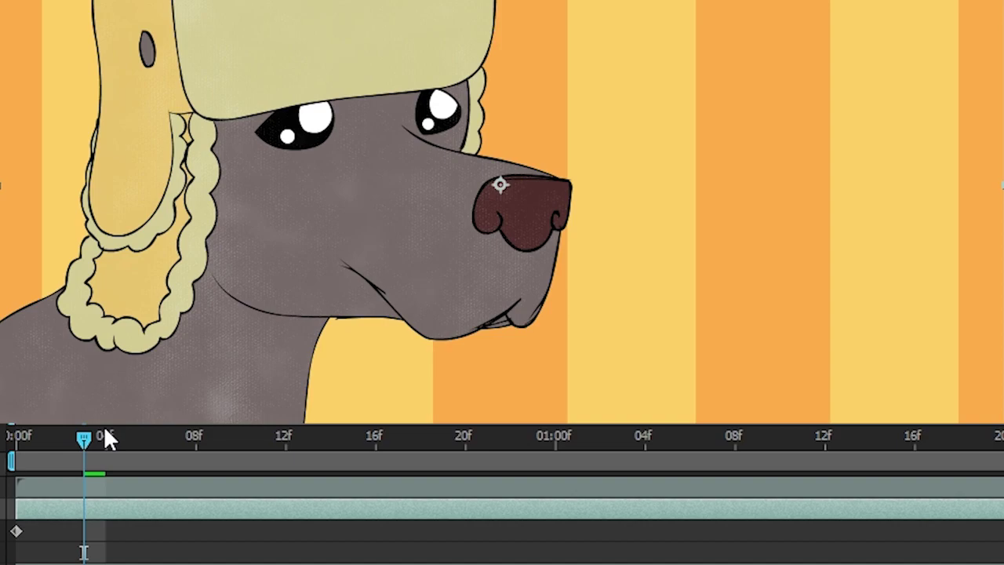
# Add a Time Remap keyframe at frame 3 and paste a copied keyframe at frame 9
pyautogui.click(84, 552)
pyautogui.press('j')
pyautogui.click(17, 531)
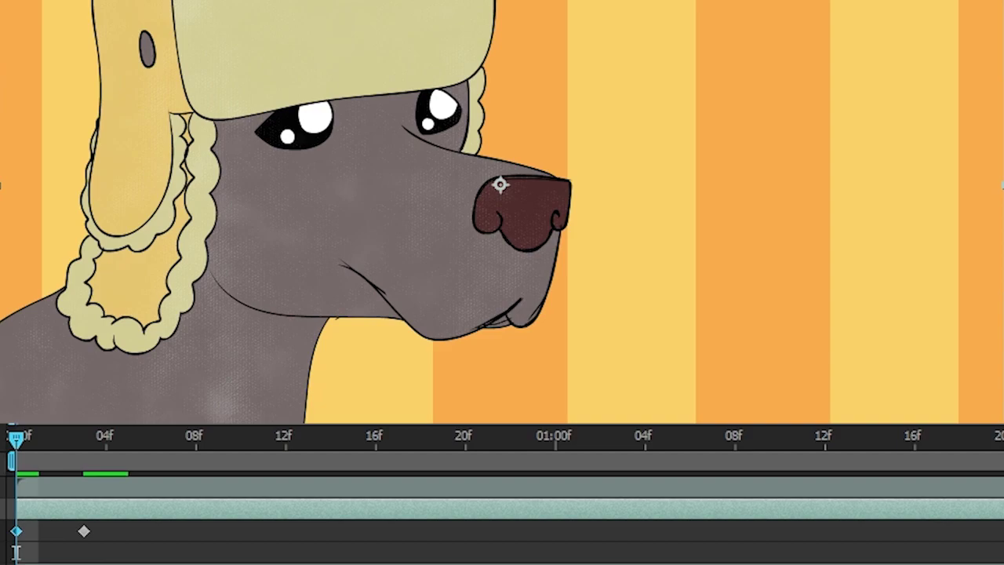
pyautogui.click(84, 552)
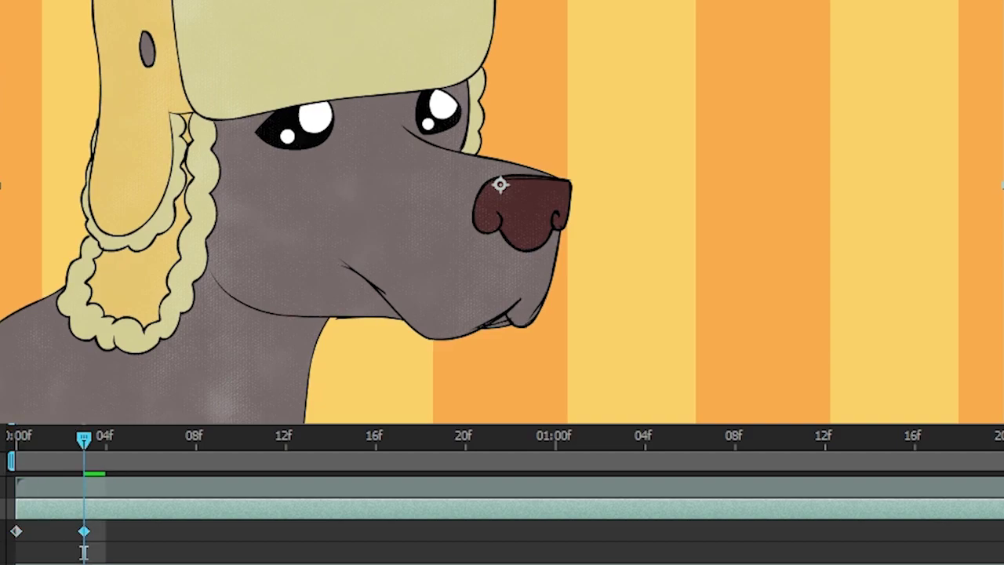
pyautogui.moveTo(84, 552); pyautogui.dragTo(217, 552)
pyautogui.hotkey('ctrl', 'v')
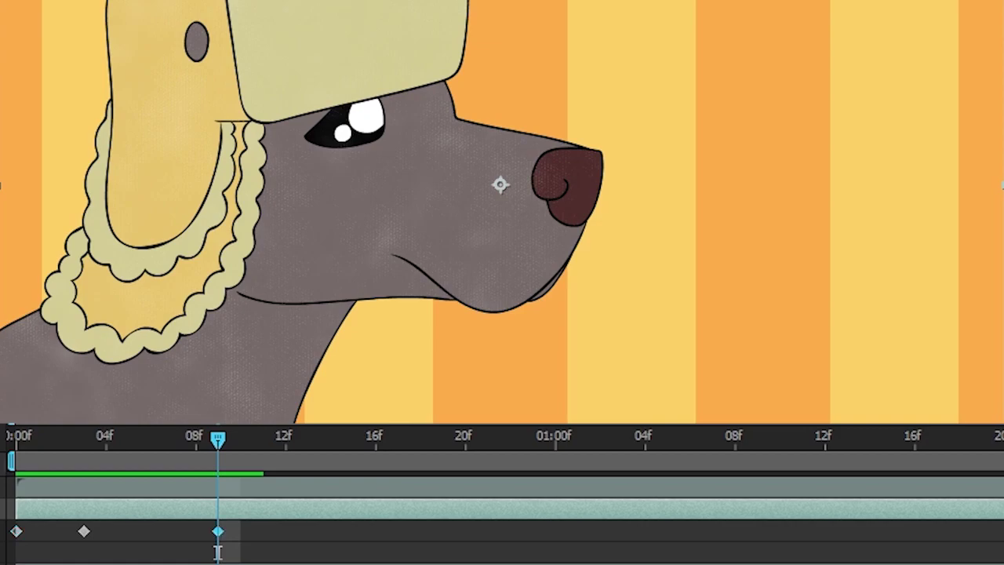